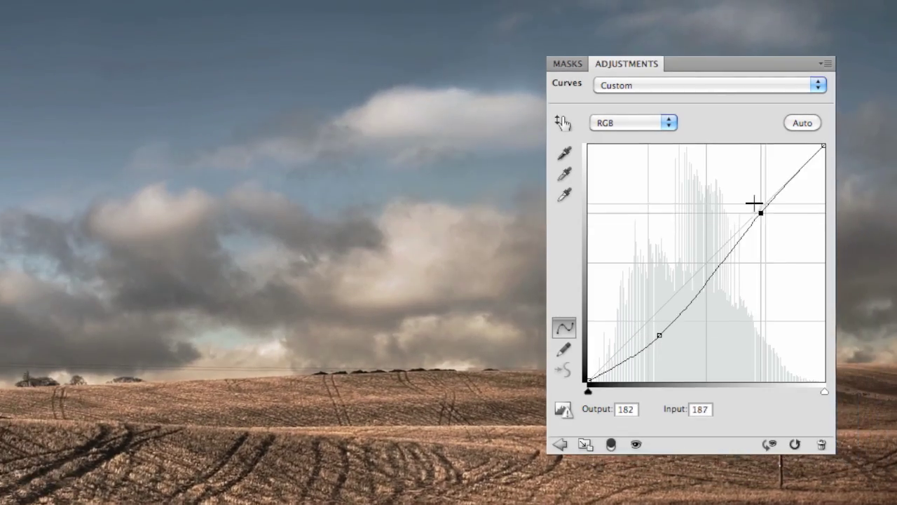
- Drag the upper RGB curve point up-left to Output 198 at Input 175
left_click_drag(761, 212, 753, 198)
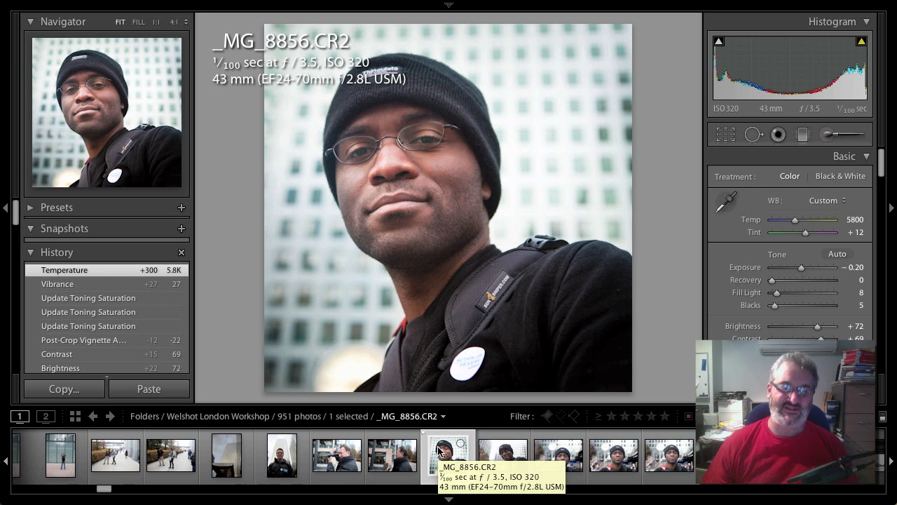
- Edit a copy of _MG_8856 with Lightroom adjustments in Snapheal from the filmstrip
right_click(440, 449)
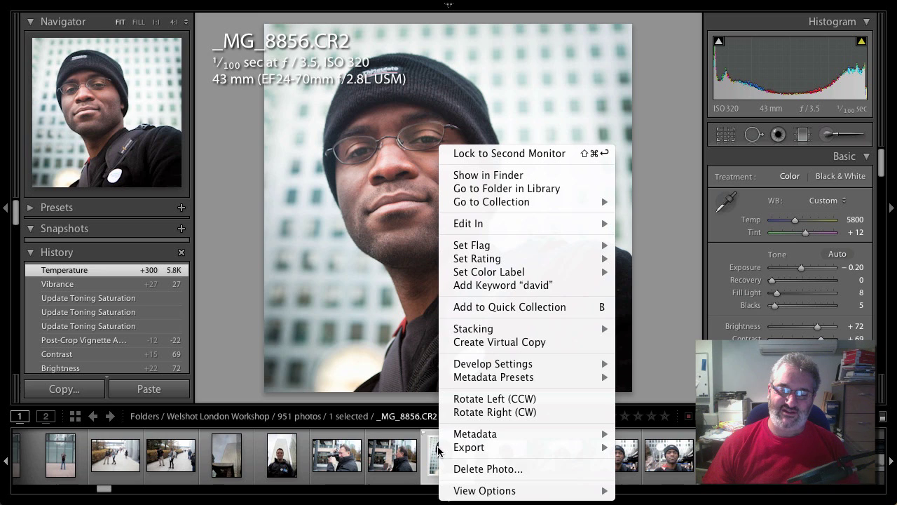
mouse_move(506, 226)
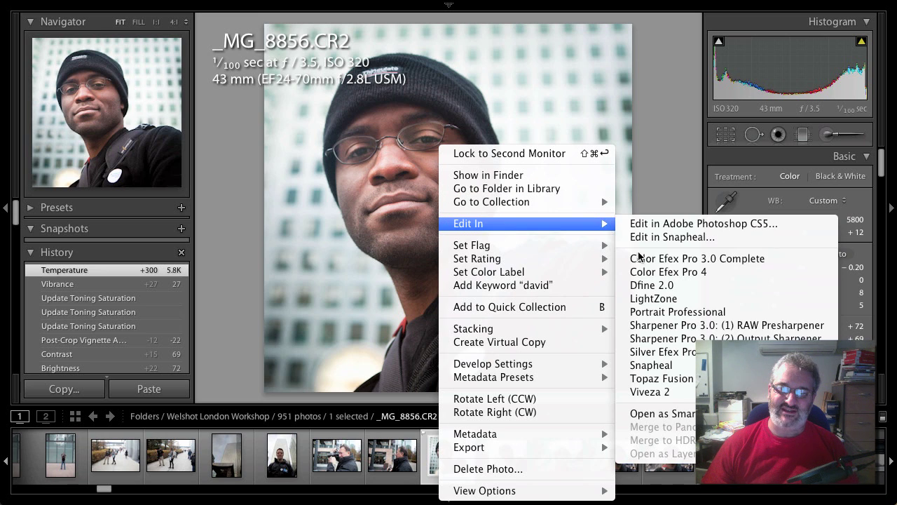
left_click(673, 237)
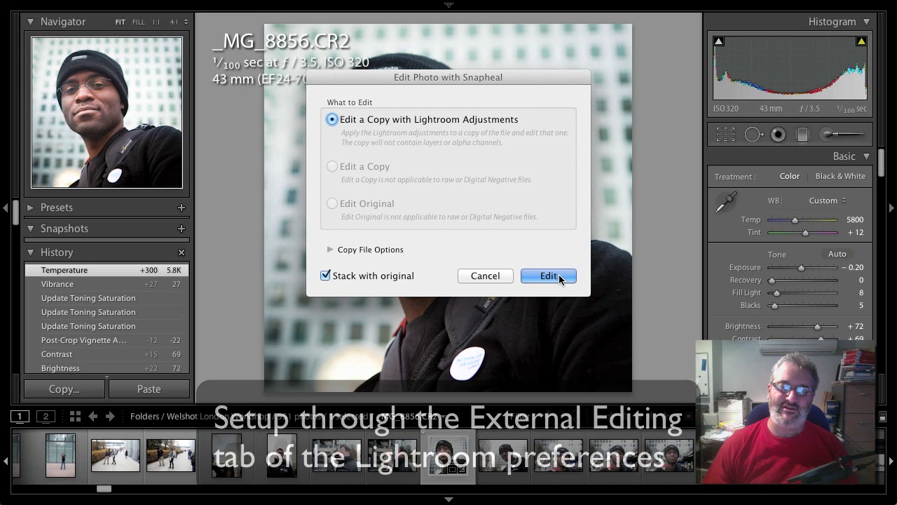
left_click(559, 275)
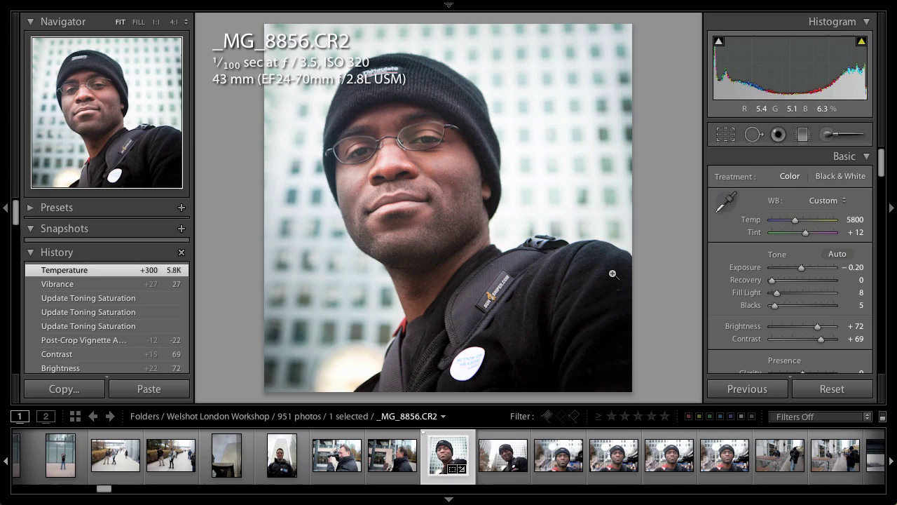
key("ctrl+apostrophe")
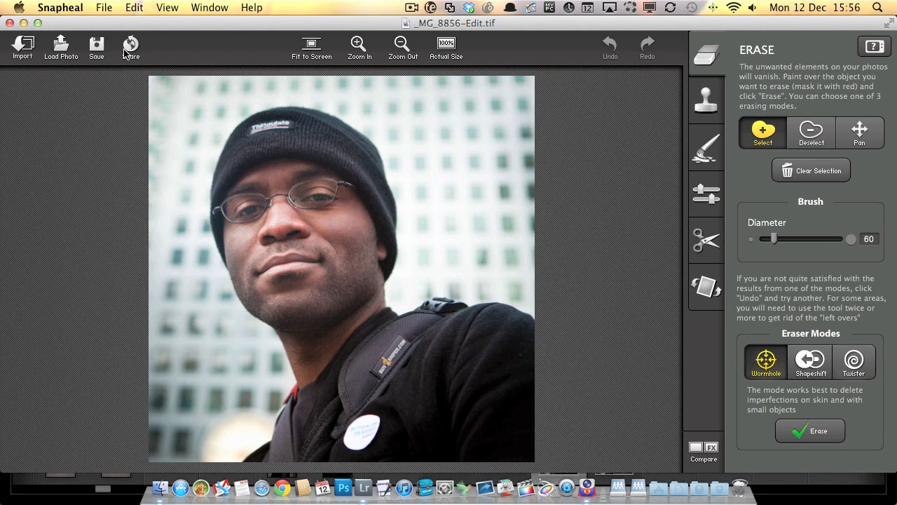
left_click(359, 48)
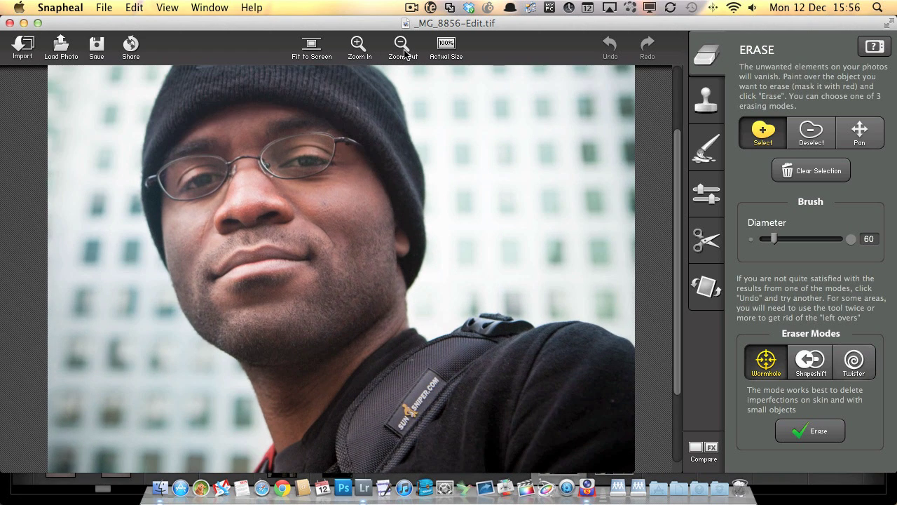
left_click(403, 49)
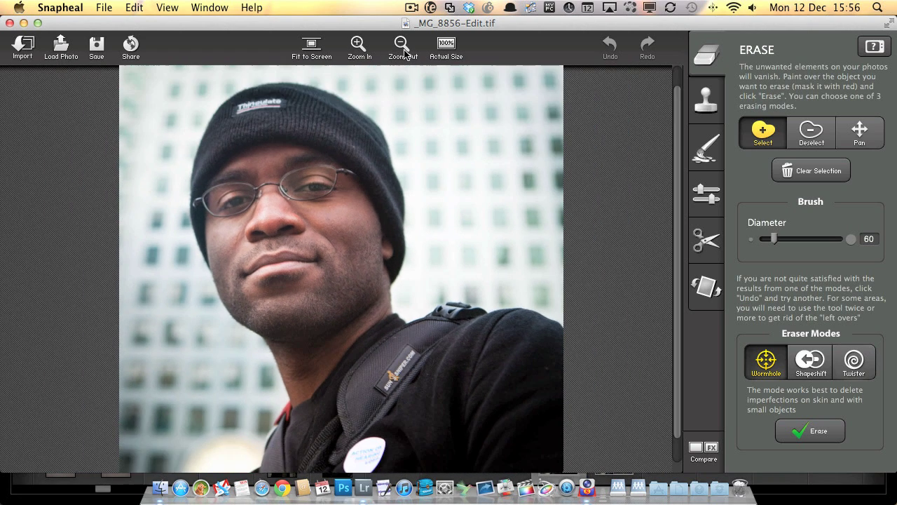
left_click(447, 50)
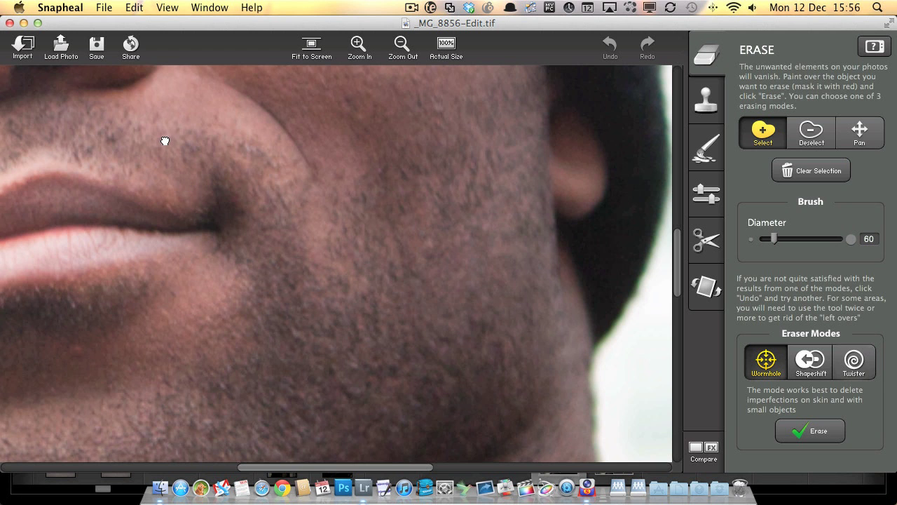
scroll(164, 140, "up", 10)
scroll(381, 324, "left", 5)
scroll(428, 319, "up", 5)
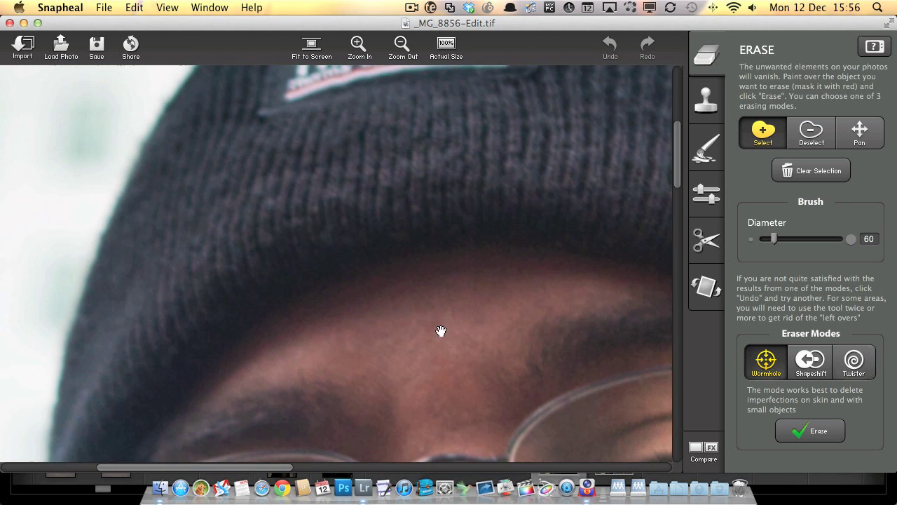
scroll(350, 252, "up", 4)
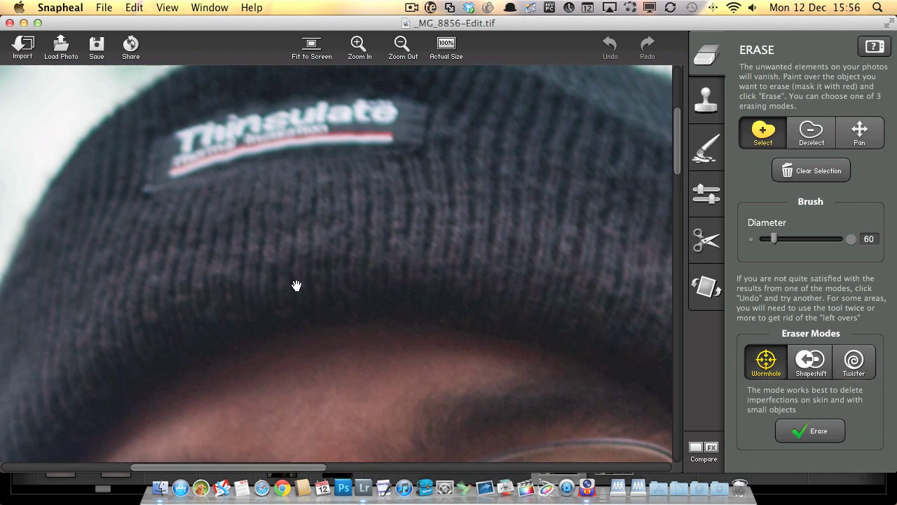
left_click(311, 48)
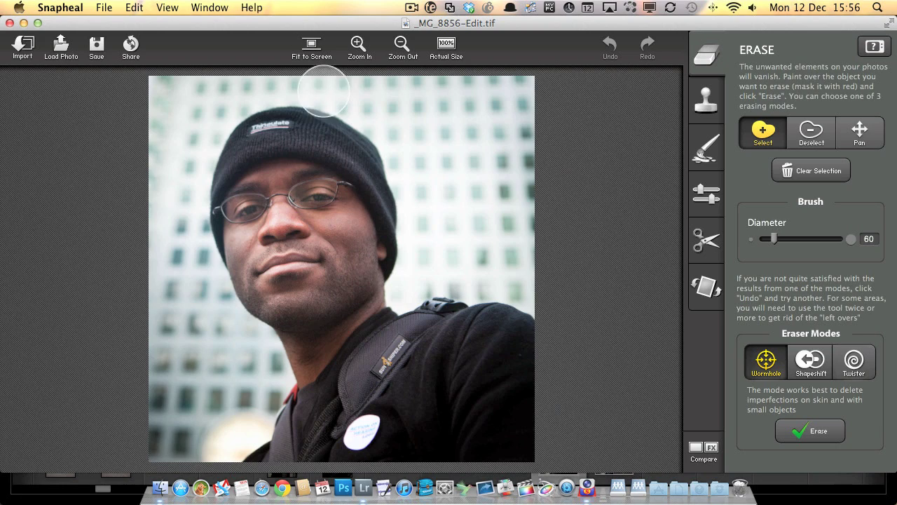
key("super+minus")
scroll(335, 283, "up", 10)
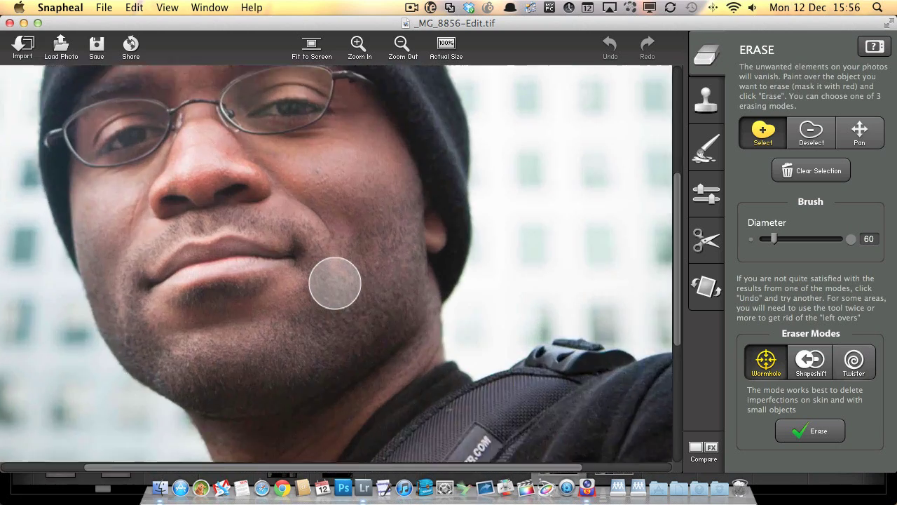
scroll(335, 284, "down", 12)
scroll(335, 283, "up", 6)
scroll(336, 283, "down", 5)
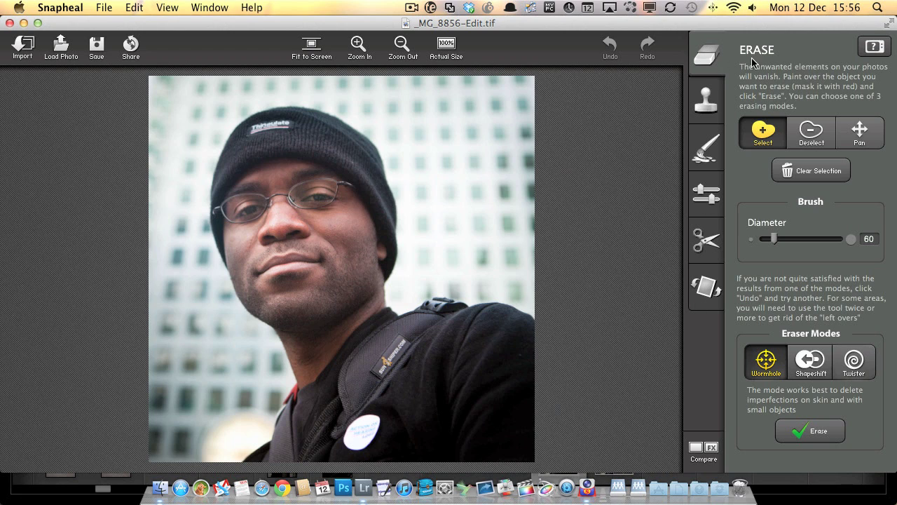
left_click(706, 99)
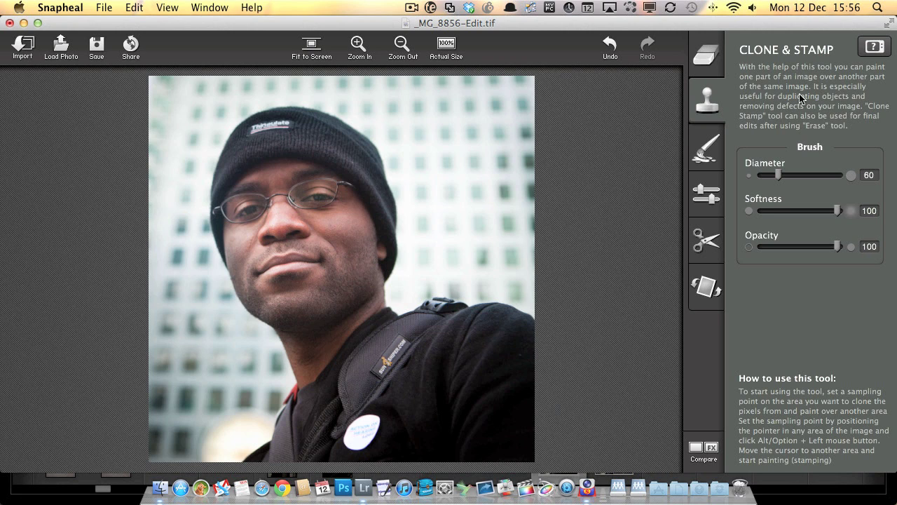
left_click(701, 162)
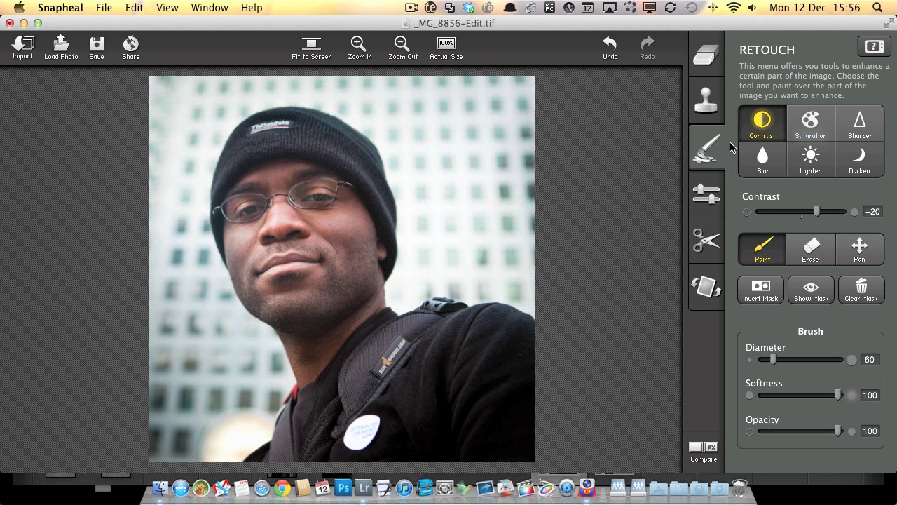
left_click(710, 191)
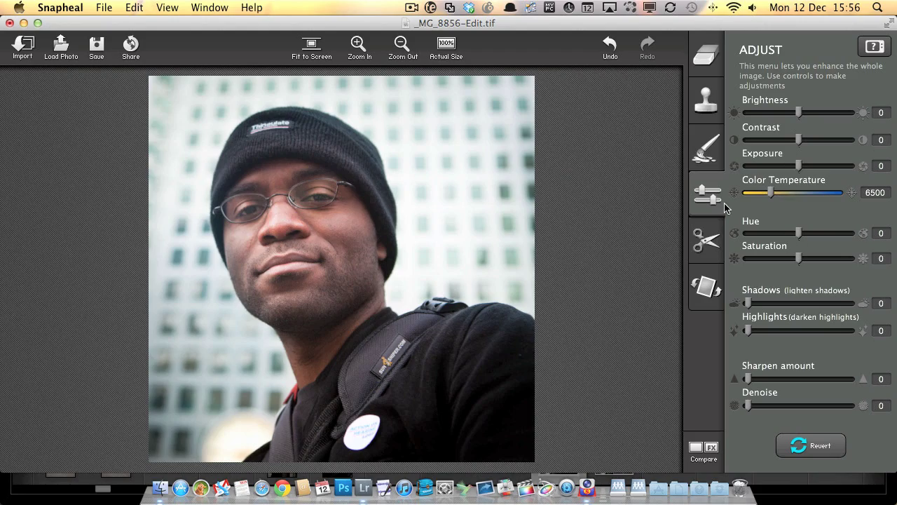
left_click(706, 242)
left_click(707, 287)
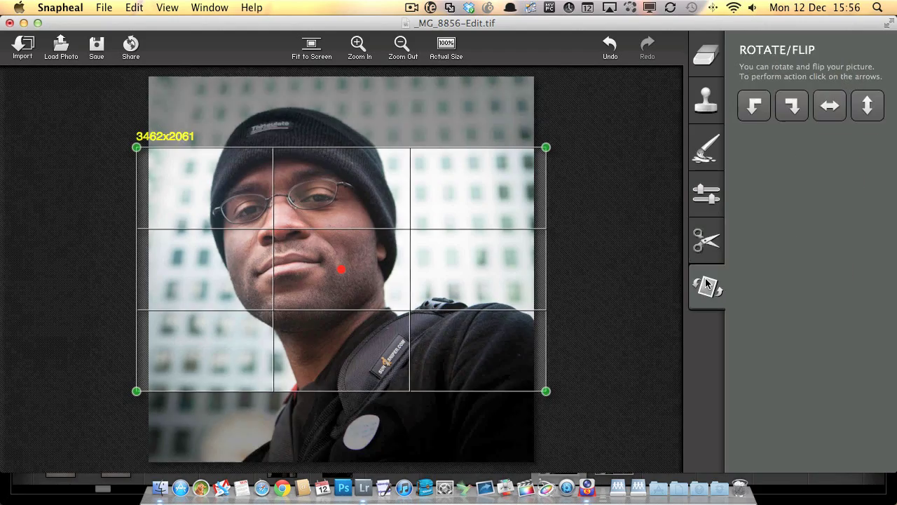
left_click(711, 48)
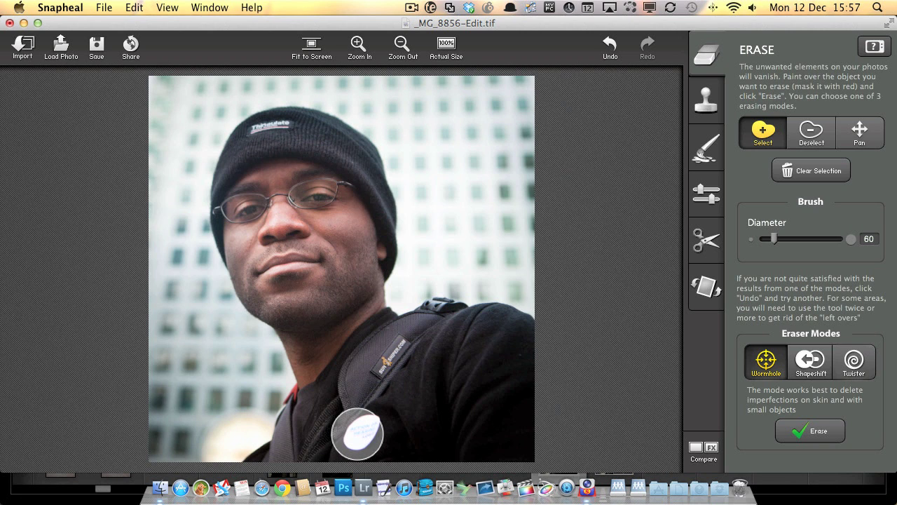
- Zoom in and paint a red erase mask over the white badge on the strap
scroll(357, 327, "up", 5)
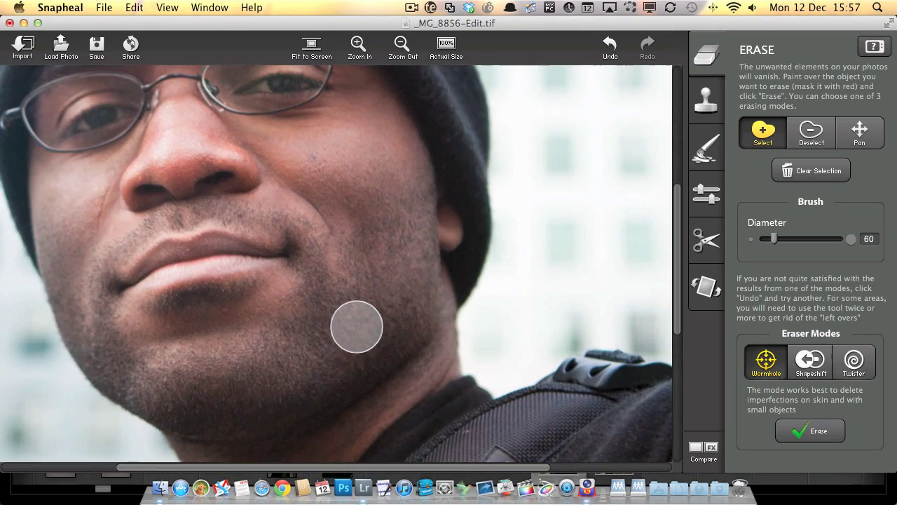
scroll(409, 396, "down", 10)
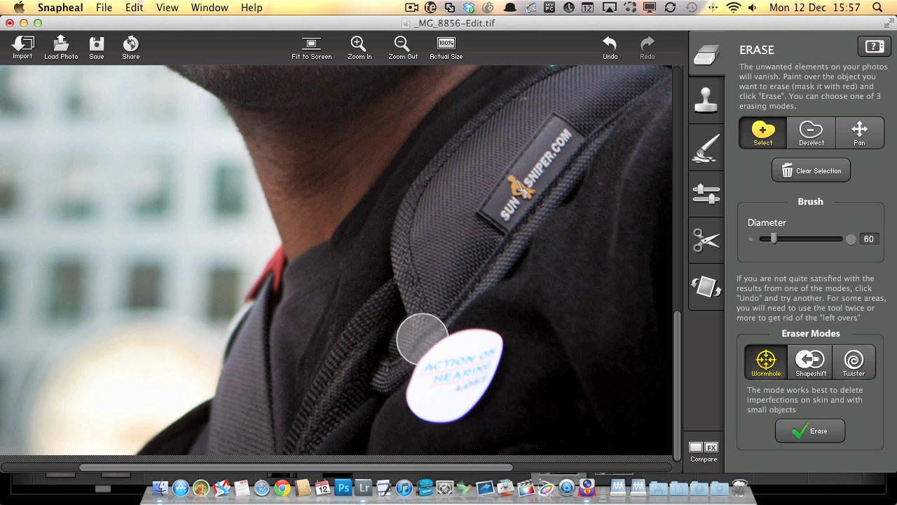
mouse_move(414, 392)
left_mouse_down()
mouse_move(448, 412)
mouse_move(494, 357)
mouse_move(487, 343)
mouse_move(439, 365)
left_mouse_up()
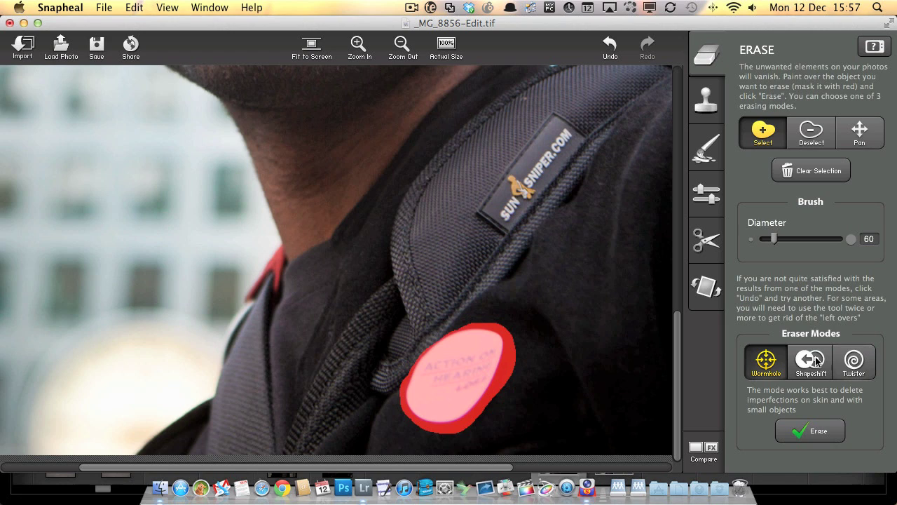
- Erase the masked badge with Wormhole mode
left_click(808, 429)
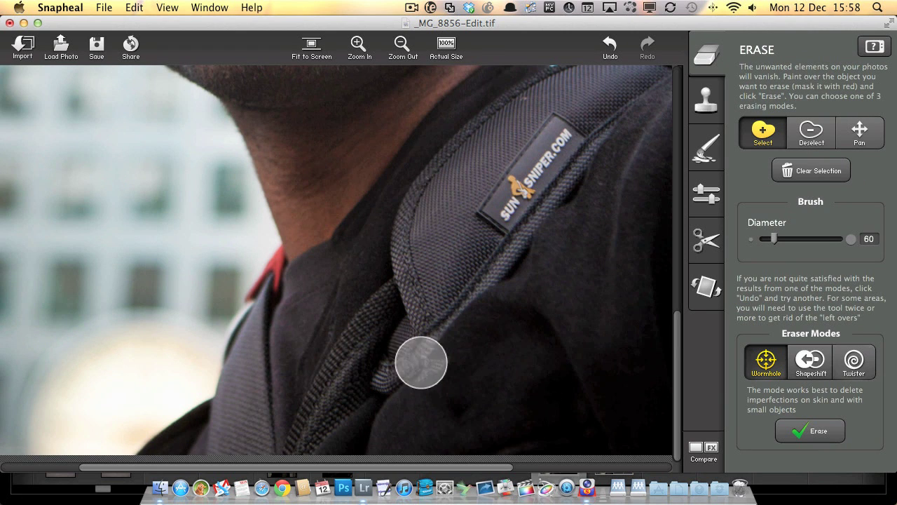
left_click(611, 51)
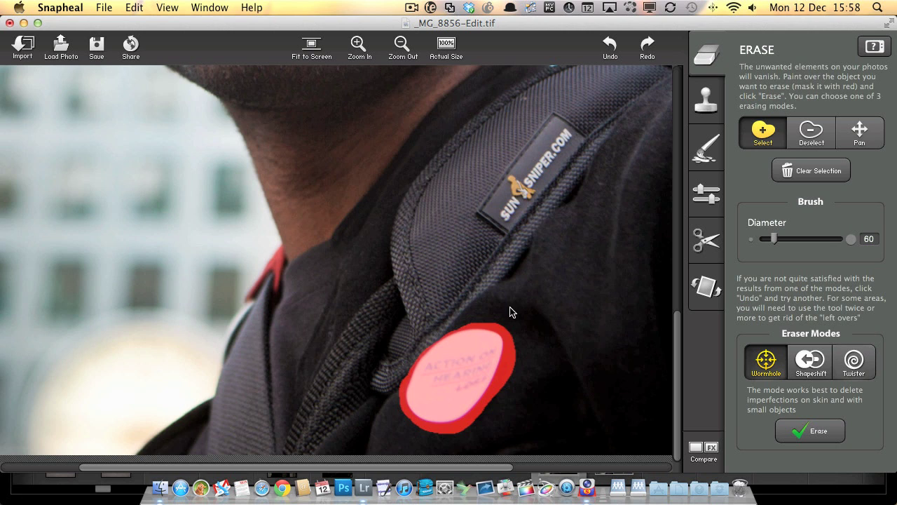
left_click(647, 47)
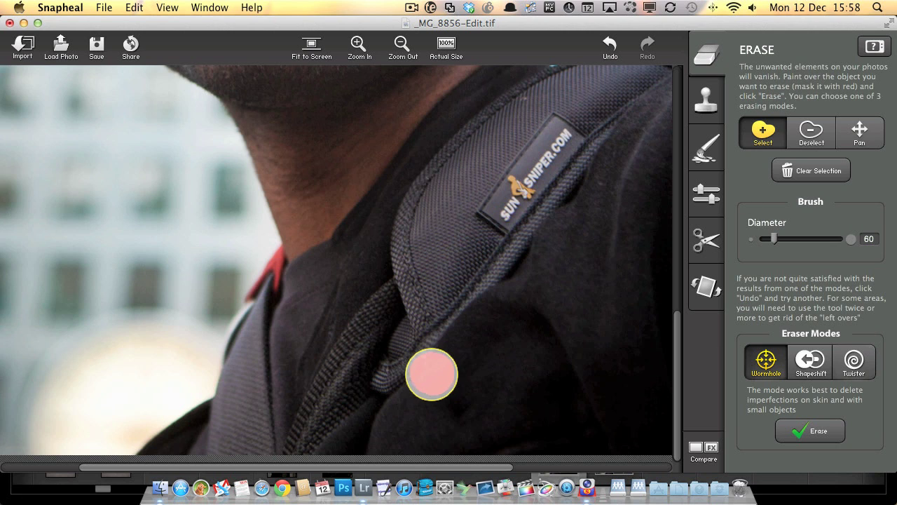
- Mask the leftover patch on the strap and erase it with Twister mode
left_click(430, 376)
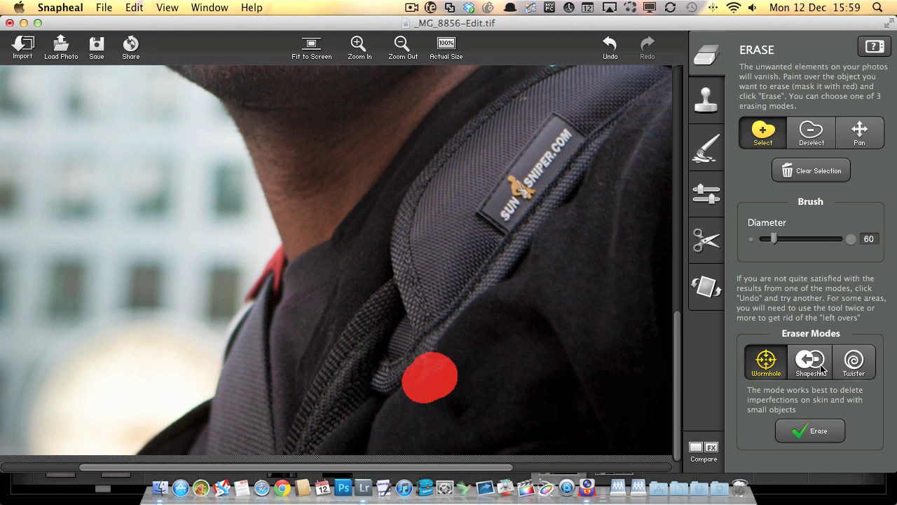
left_click(851, 367)
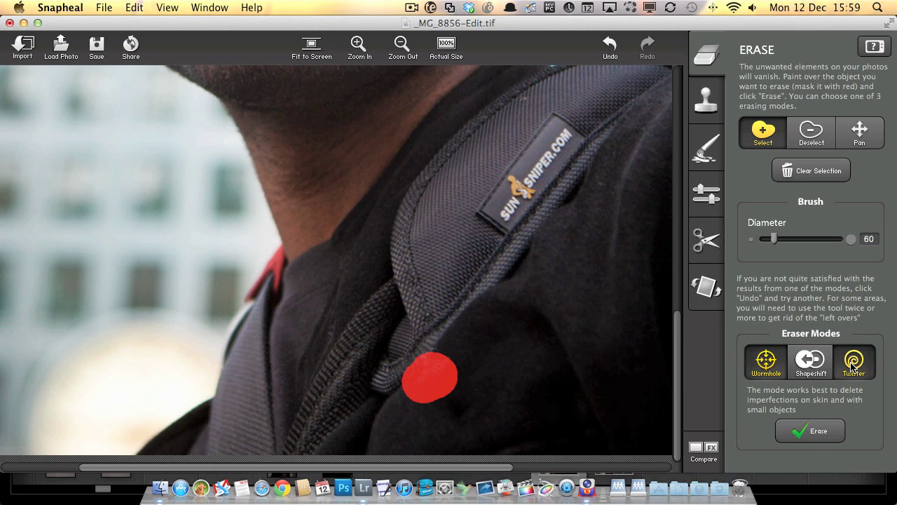
left_click(804, 430)
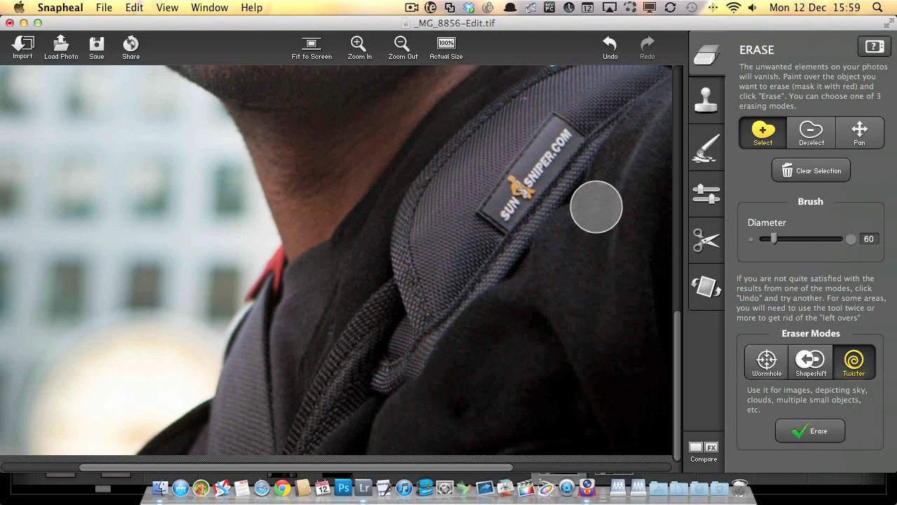
key("super+0")
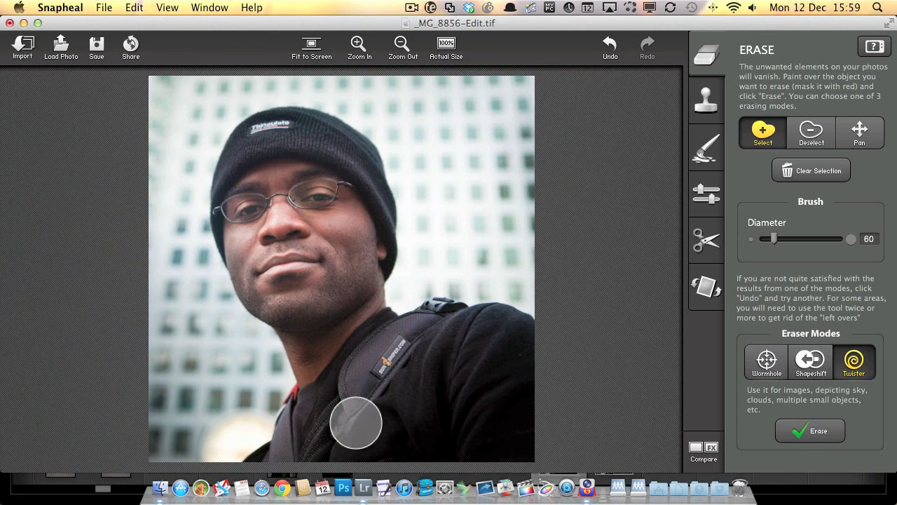
key("super+equal")
right_click(345, 420)
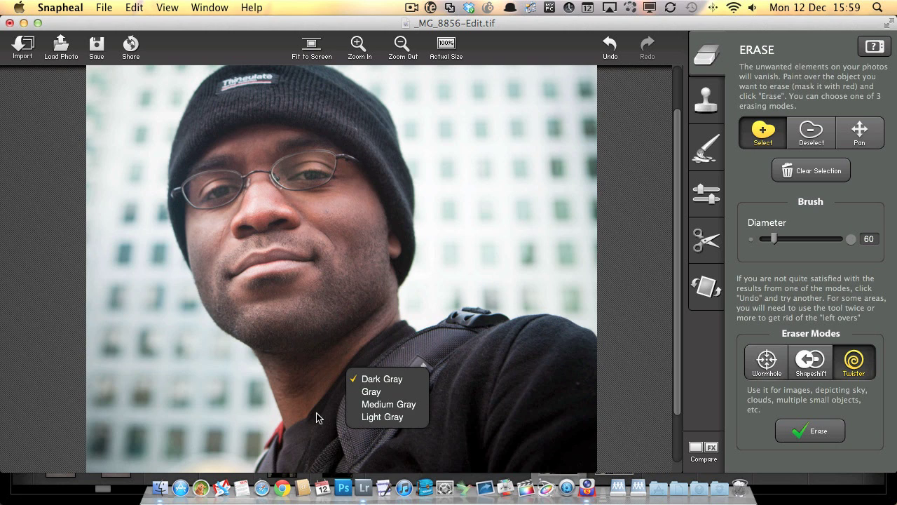
key("Escape")
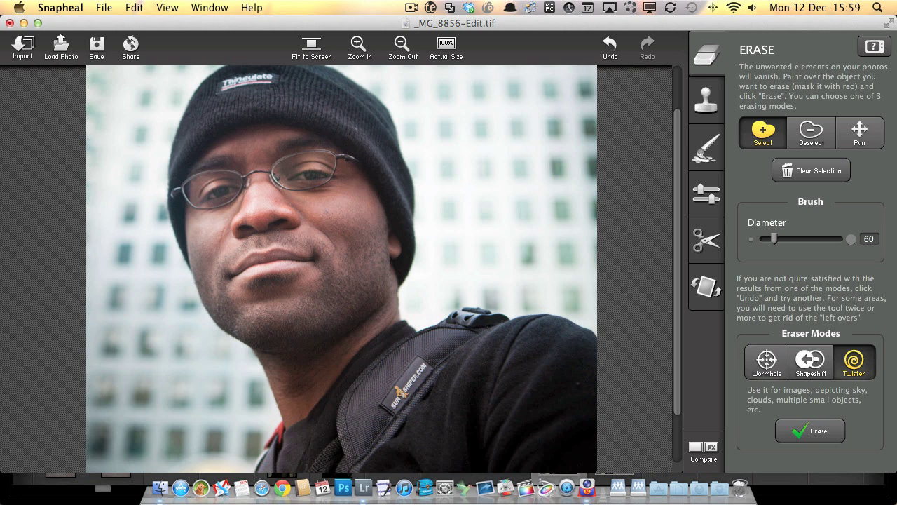
scroll(295, 385, "down", 3)
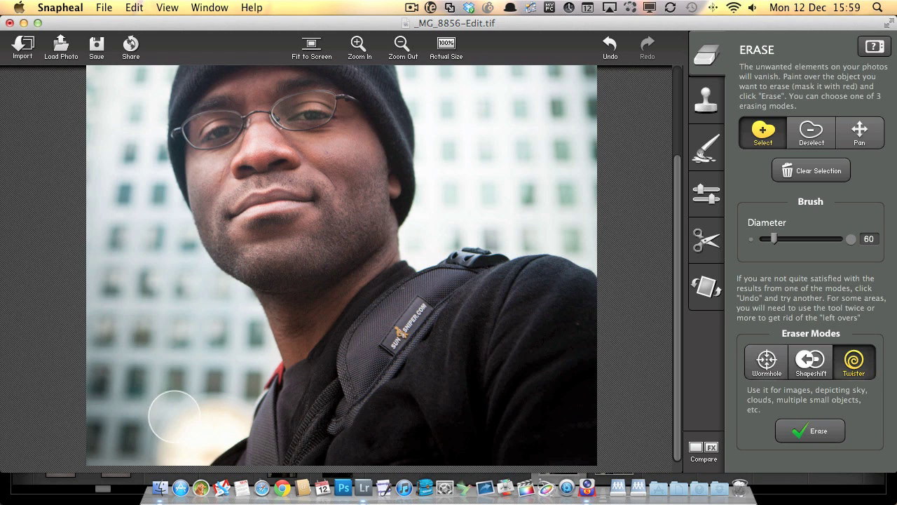
- Paint a red mask over the lower-left bright spot, then switch the brush to Deselect
mouse_move(171, 427)
left_mouse_down()
mouse_move(161, 445)
mouse_move(181, 419)
mouse_move(242, 408)
mouse_move(210, 434)
mouse_move(190, 436)
mouse_move(202, 441)
mouse_move(176, 445)
mouse_move(198, 447)
mouse_move(211, 428)
mouse_move(238, 419)
left_mouse_up()
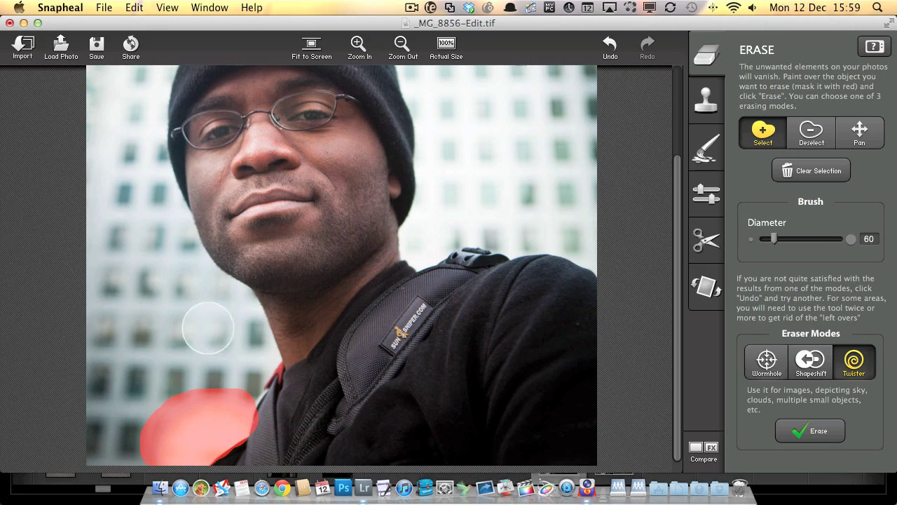
key("super+minus")
key("super+plus")
key("super+plus")
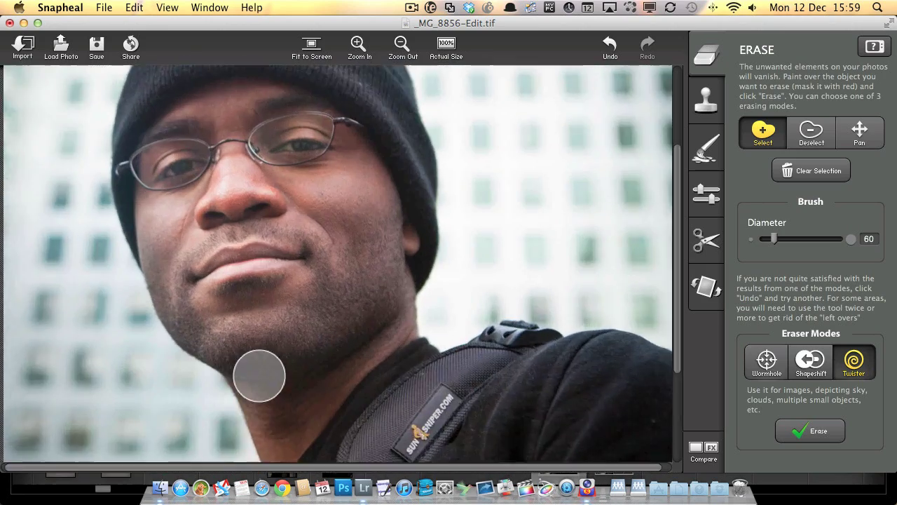
key("super+plus")
scroll(321, 342, "down", 3)
left_click_drag(321, 342, 367, 213)
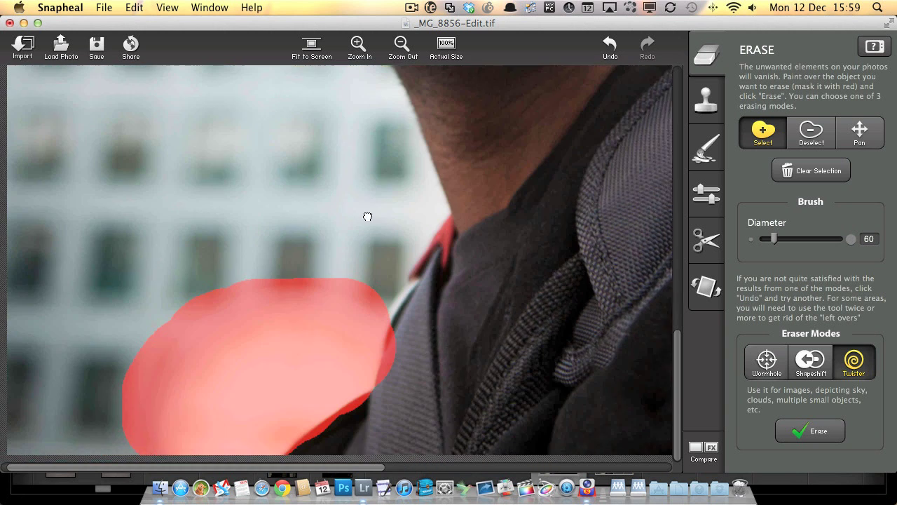
left_click(811, 134)
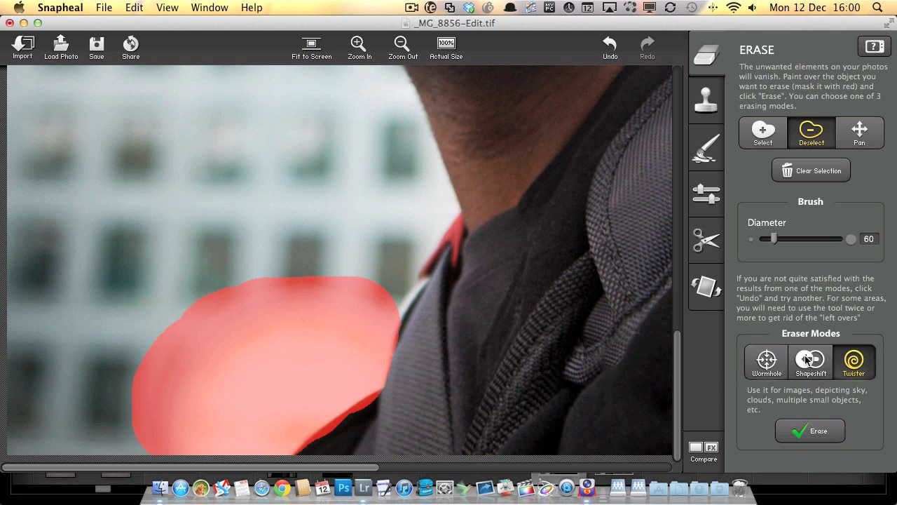
scroll(288, 149, "down", 5)
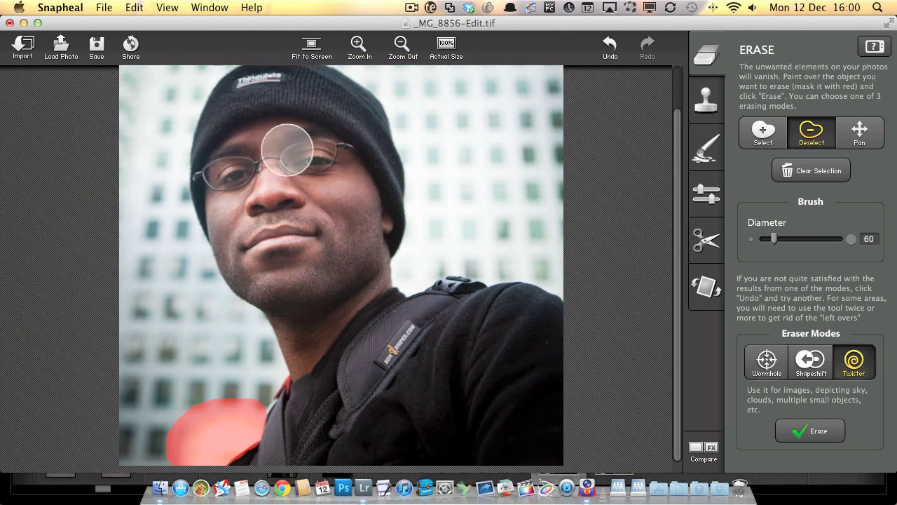
- Erase the masked lower-left spot with Twister mode
scroll(287, 150, "down", 1)
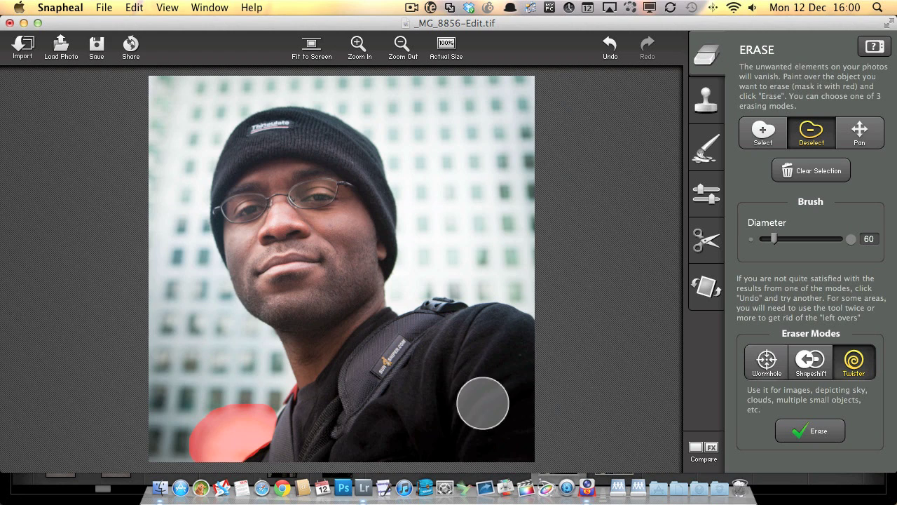
left_click(785, 431)
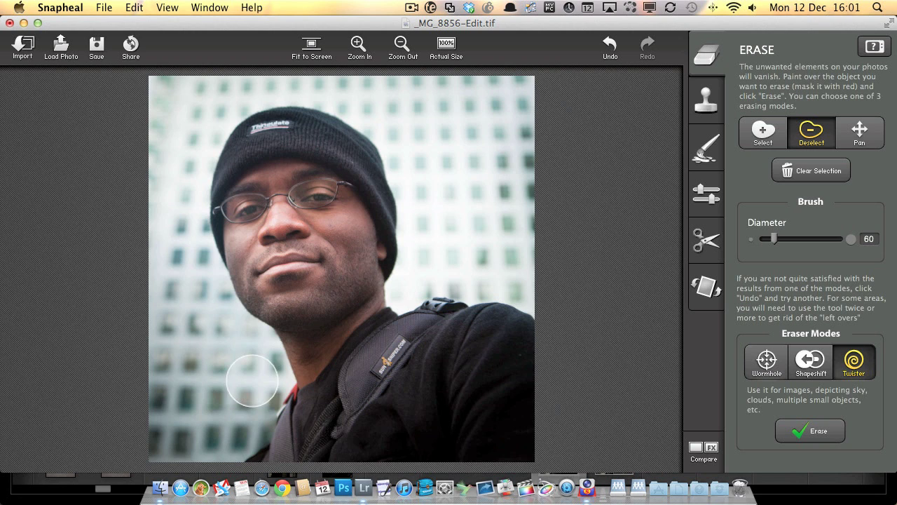
- Zoom to the hat and paint over the Thinsulate label with a 34-diameter Select brush
key("super+minus")
key("super+plus")
key("super+plus")
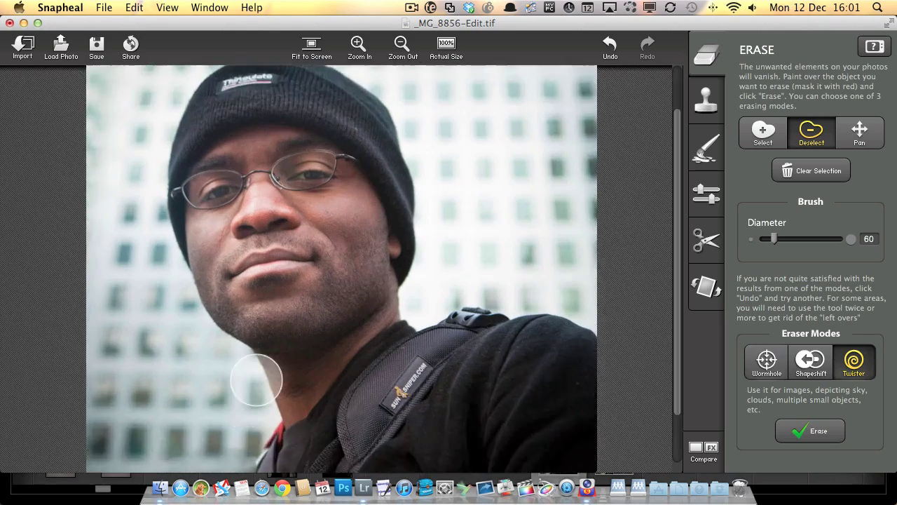
key("super+plus")
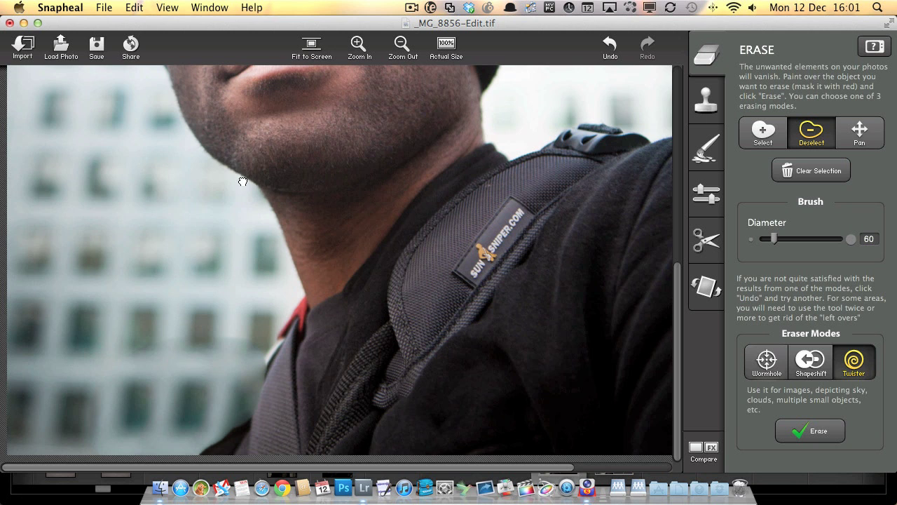
left_click_drag(242, 177, 199, 385)
left_click_drag(287, 204, 354, 390)
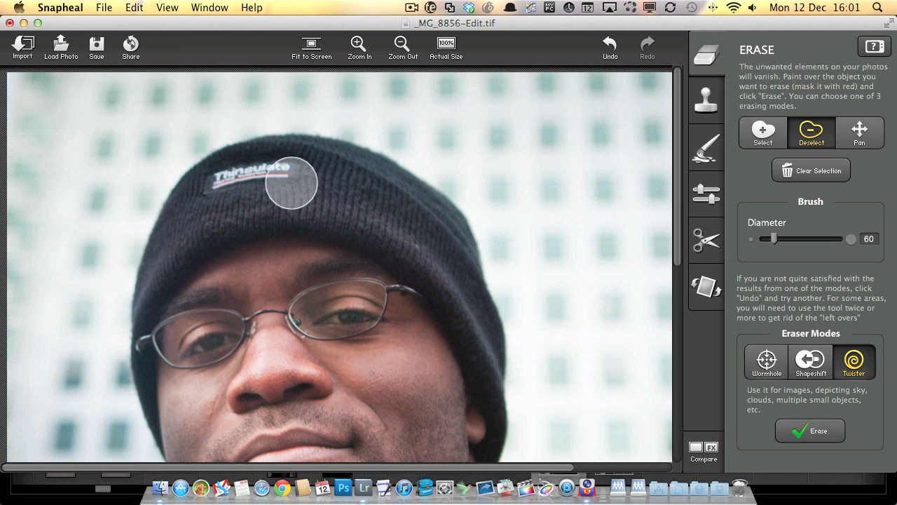
key("bracketleft")
key("bracketleft")
key("bracketleft")
key("bracketleft")
key("bracketleft")
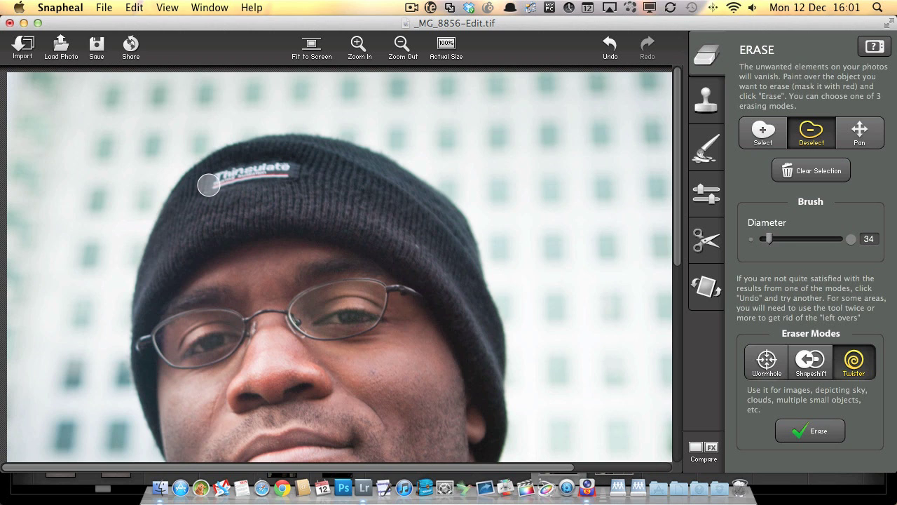
mouse_move(208, 180)
left_mouse_down()
mouse_move(236, 176)
mouse_move(278, 196)
left_mouse_up()
left_click(765, 126)
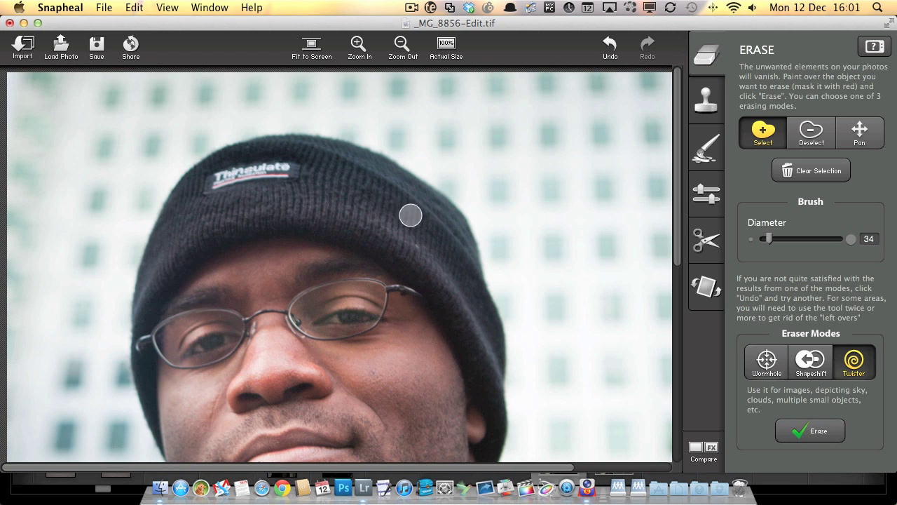
mouse_move(209, 185)
left_mouse_down()
mouse_move(292, 171)
mouse_move(234, 179)
left_mouse_up()
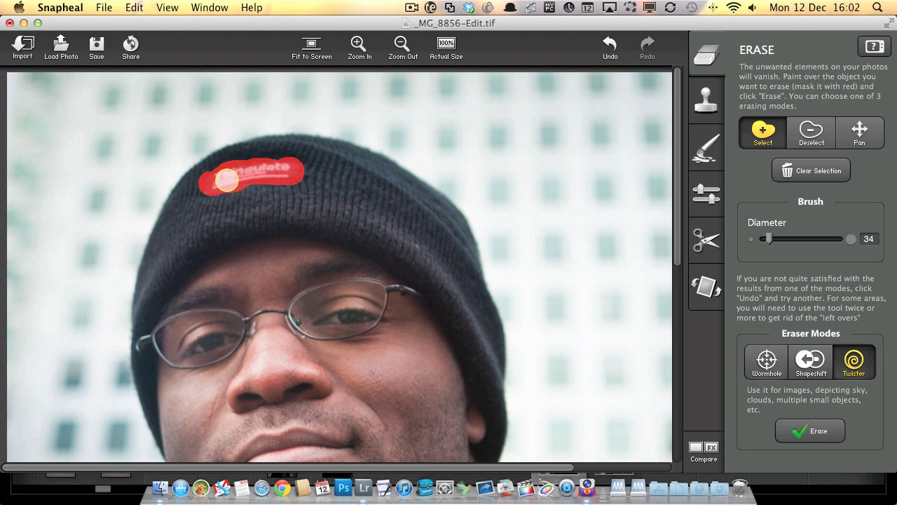
- Erase the masked Thinsulate label using Shapeshift mode and check the hat
left_click(767, 361)
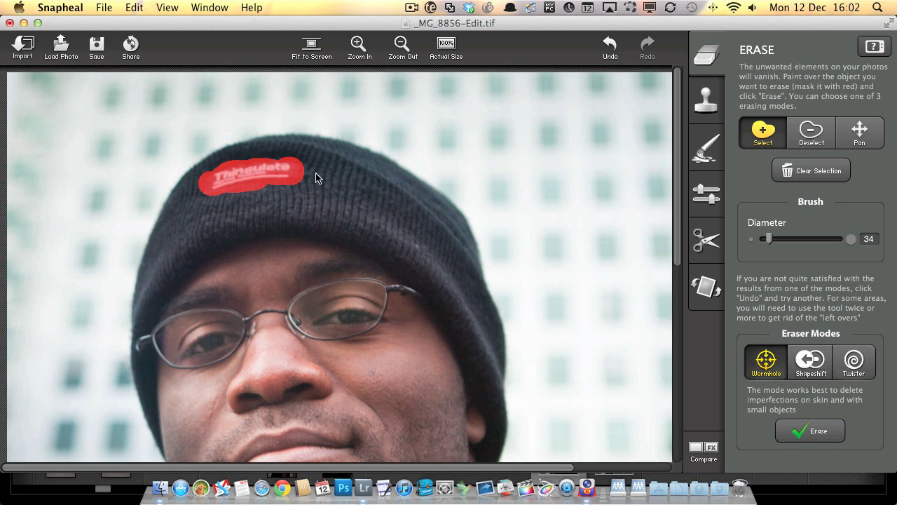
left_click(815, 370)
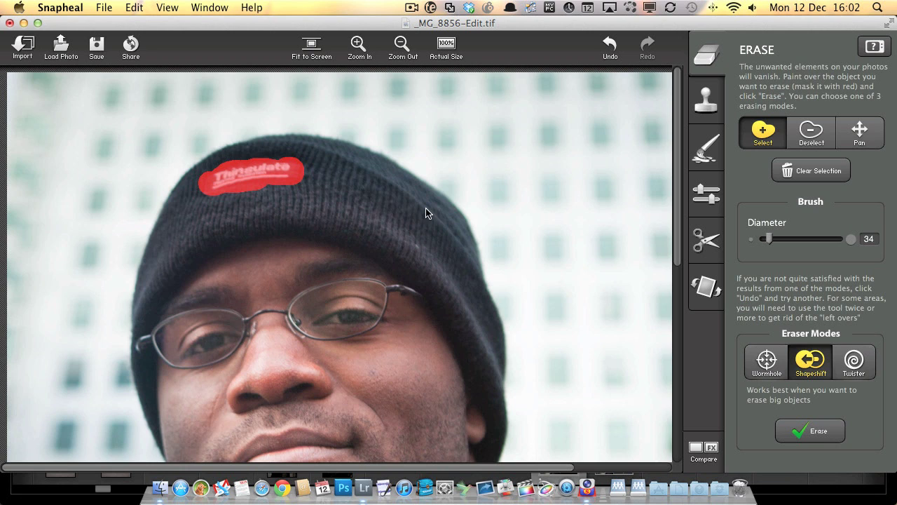
left_click(831, 432)
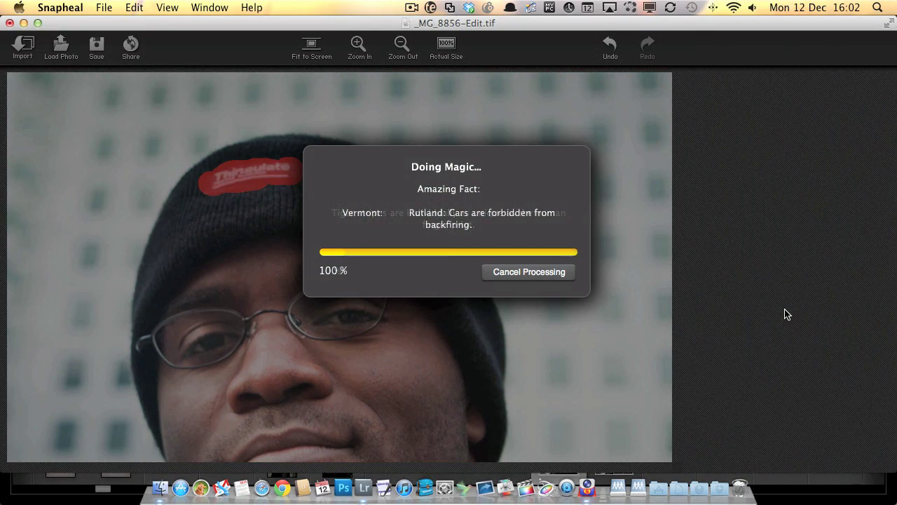
key("super+0")
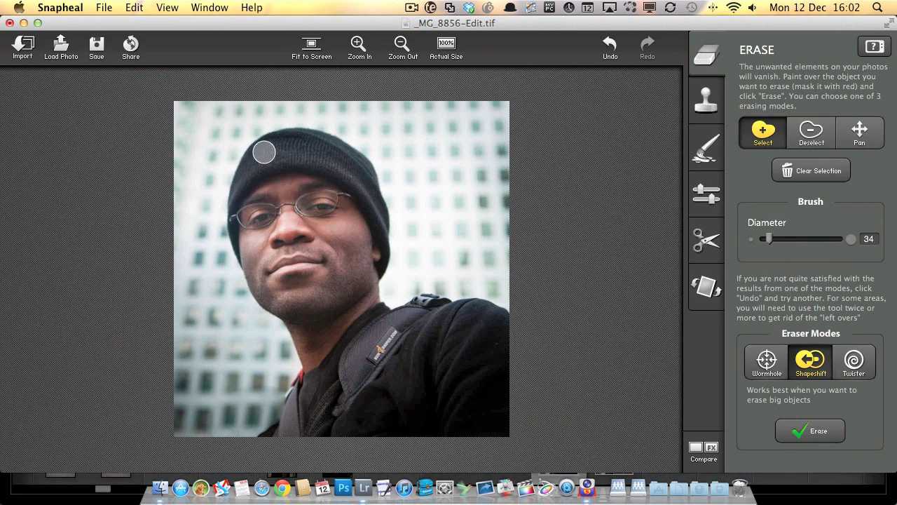
key("super+equal")
key("super+minus")
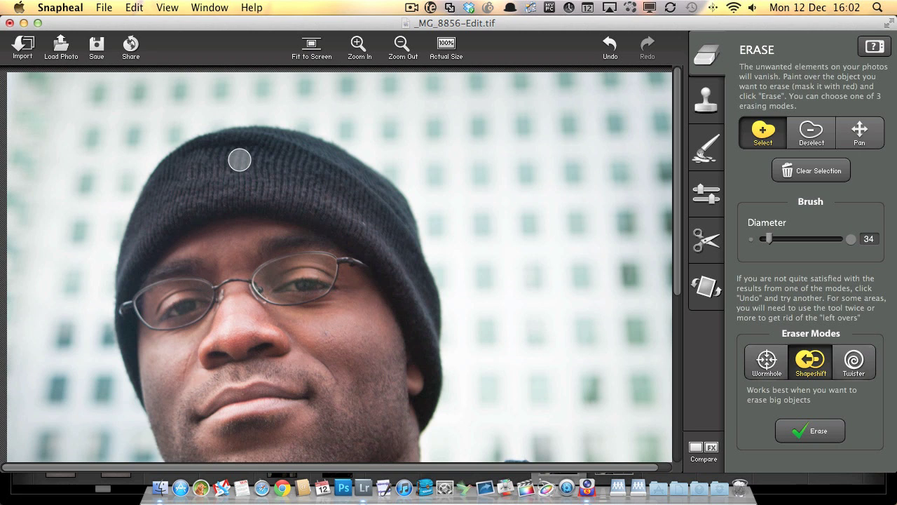
- Undo the Shapeshift erase and erase the hat label again in Twister mode
left_click(609, 46)
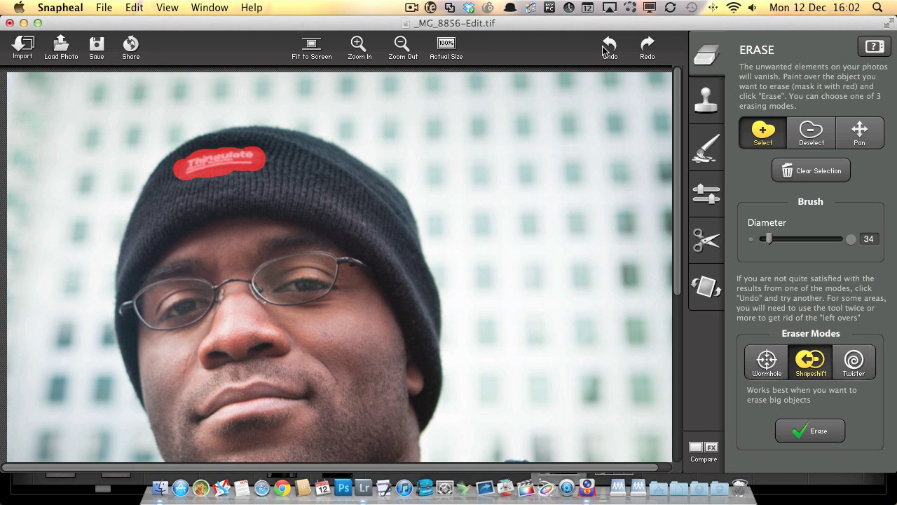
left_click(850, 362)
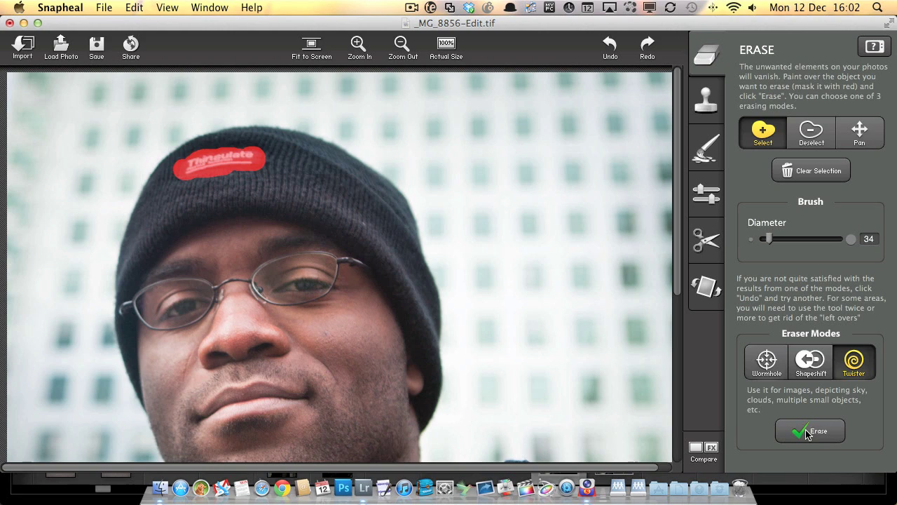
left_click(807, 431)
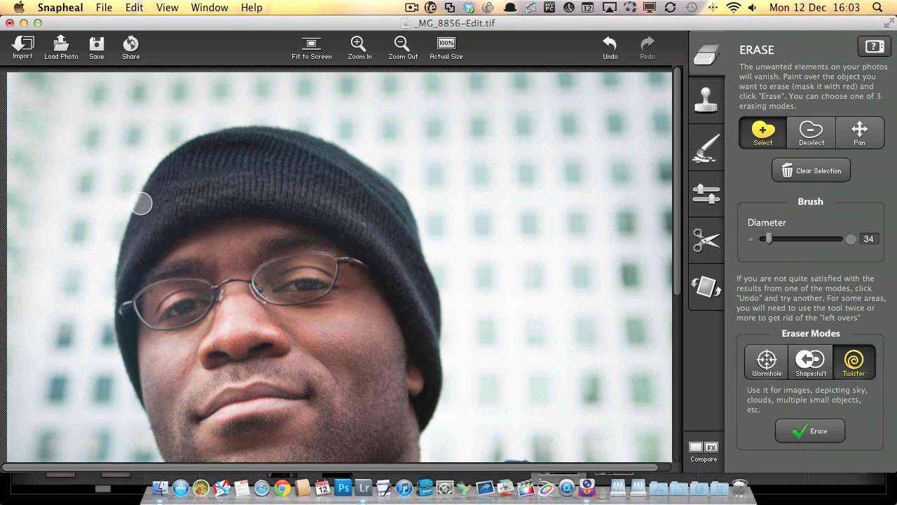
key("super+0")
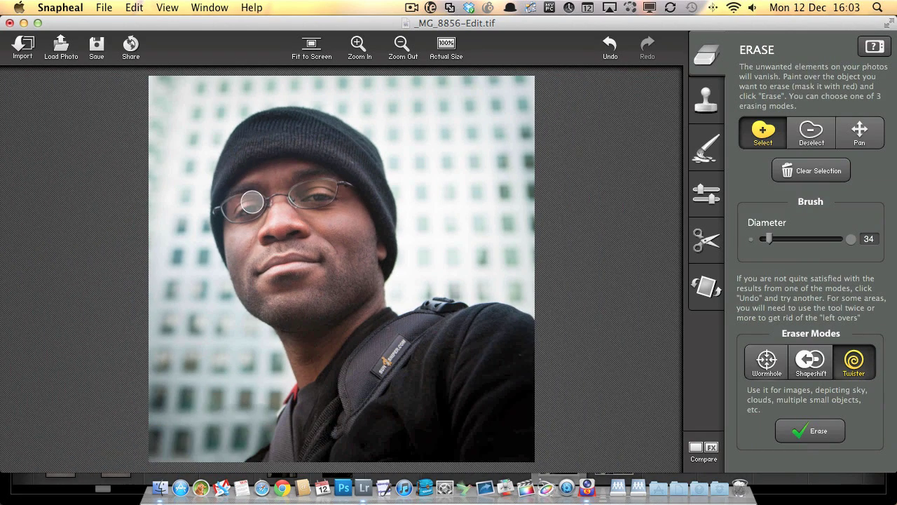
scroll(239, 167, "up", 3)
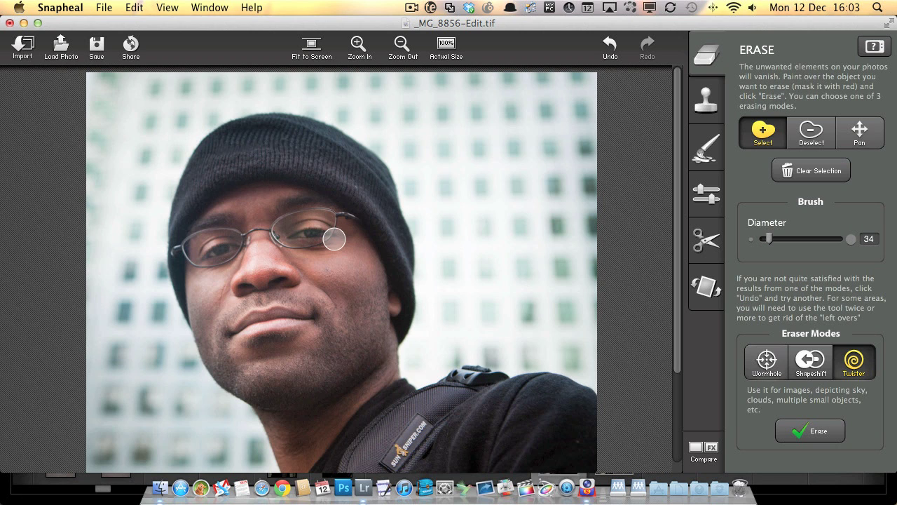
key("super+0")
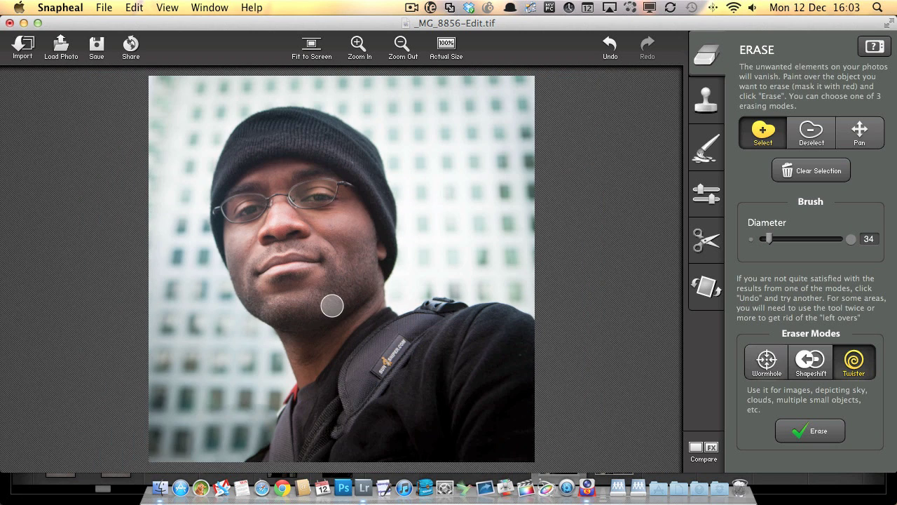
left_click(702, 449)
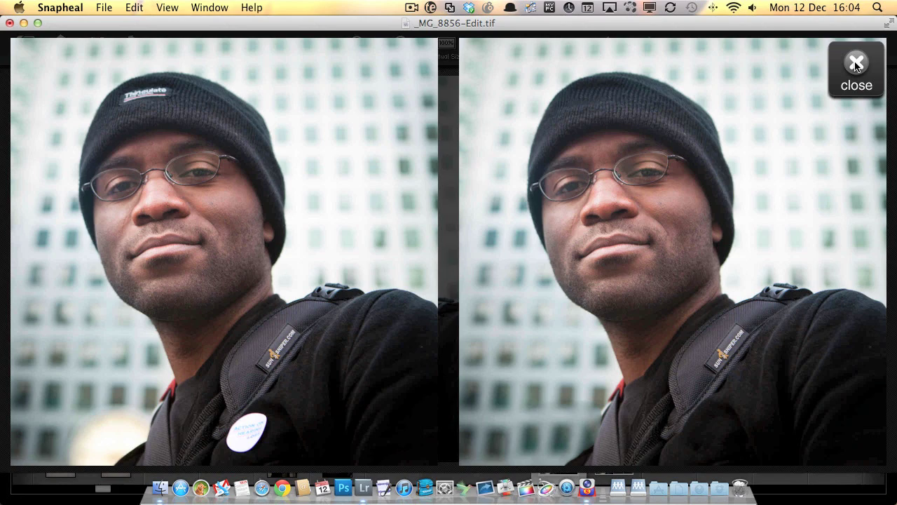
left_click(856, 65)
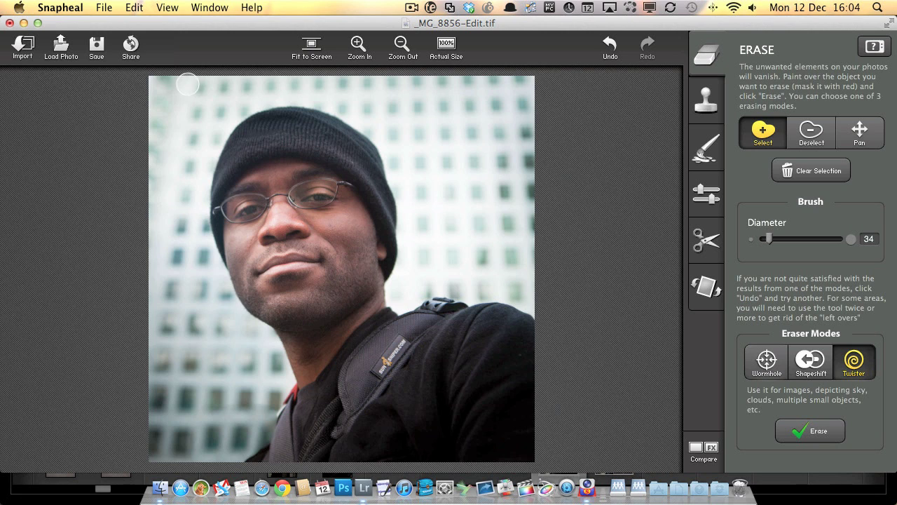
- Save the portrait as the 16-bit TIFF _MG_8856-Edit.tif, overwriting the existing file
left_click(97, 46)
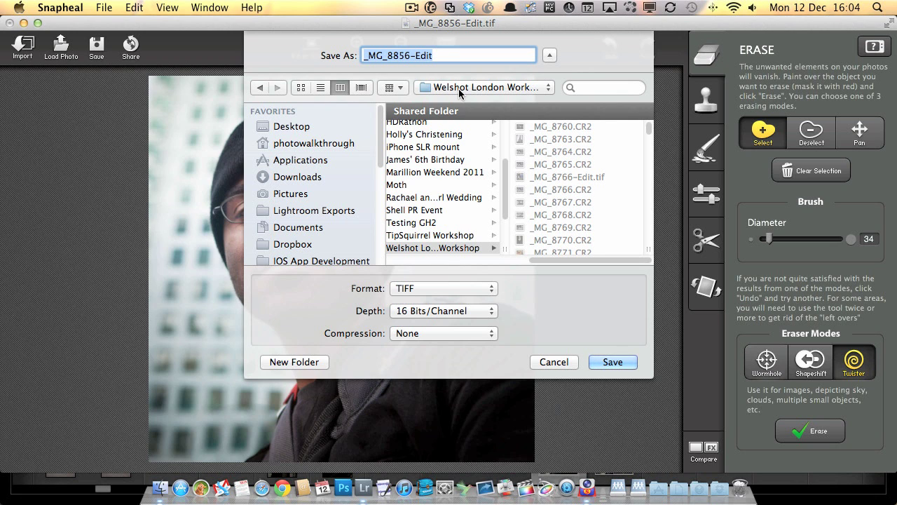
left_click(458, 51)
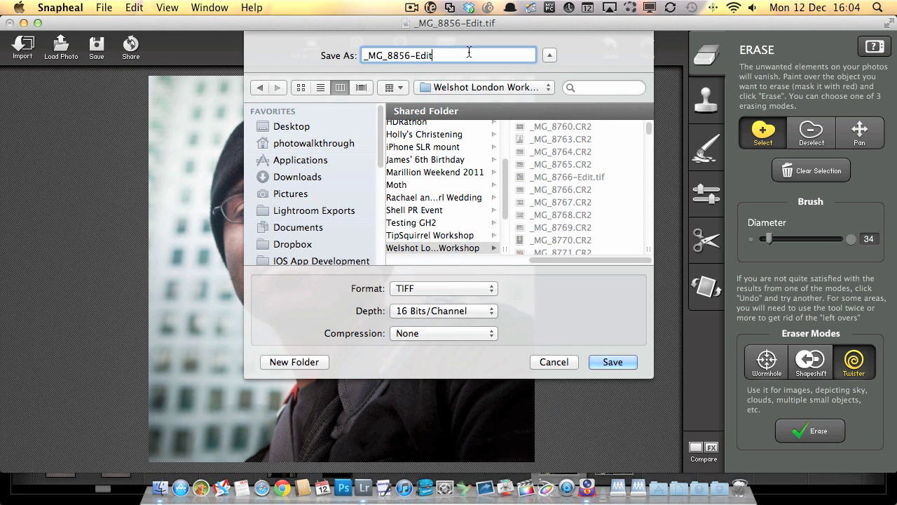
type(".tif")
left_click(604, 361)
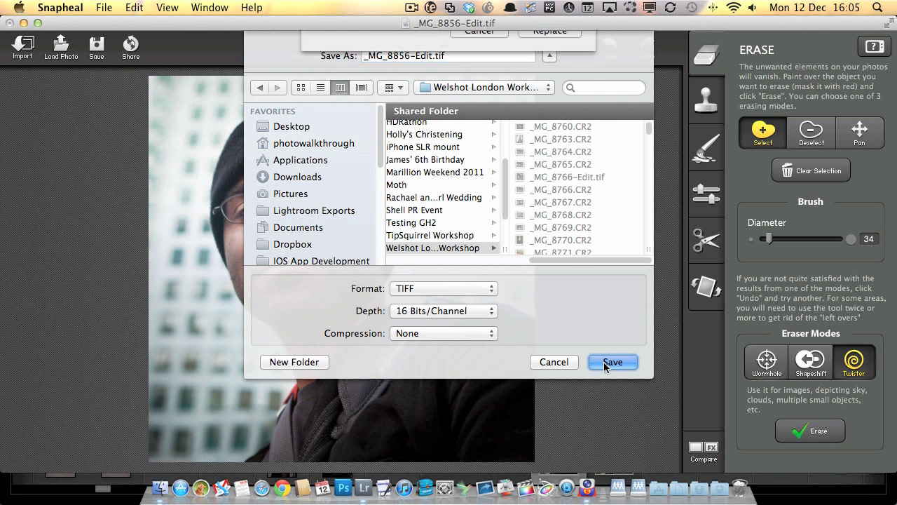
left_click(547, 117)
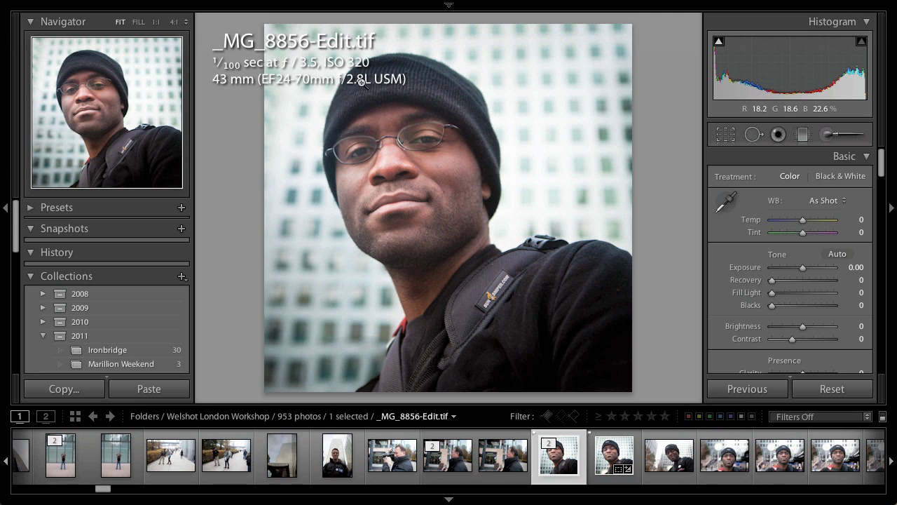
- Cycle Lightroom's Lights Out mode with L back to normal brightness around the photo
key("l")
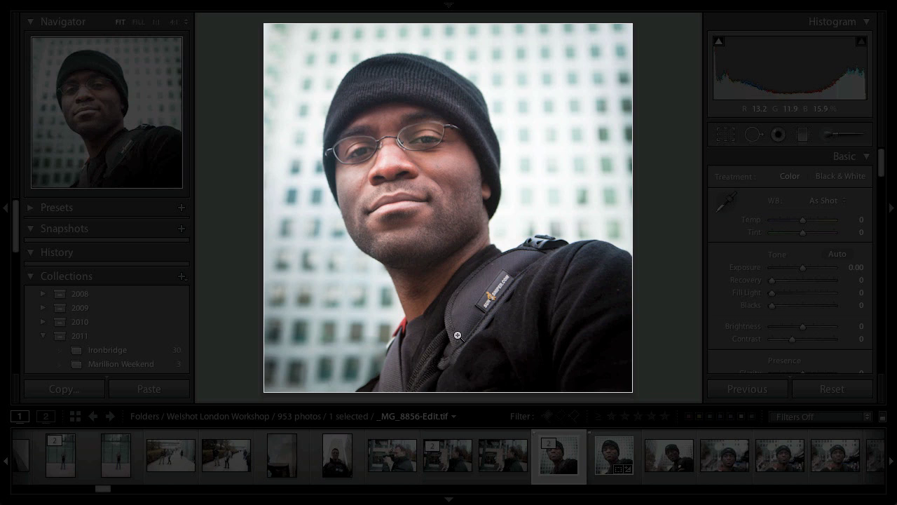
key("l")
key("l")
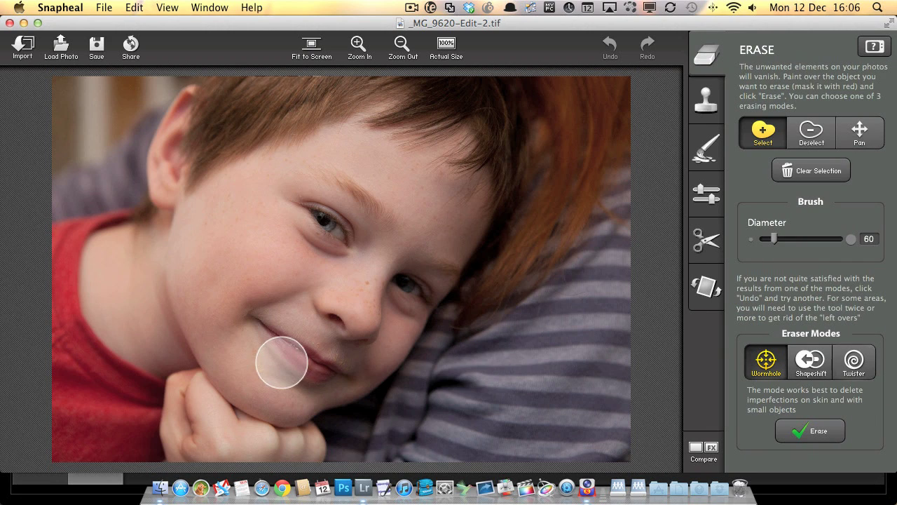
- Zoom in close on the boy's lips and lower the erase brush diameter to 34
key("super+minus")
key("super+plus")
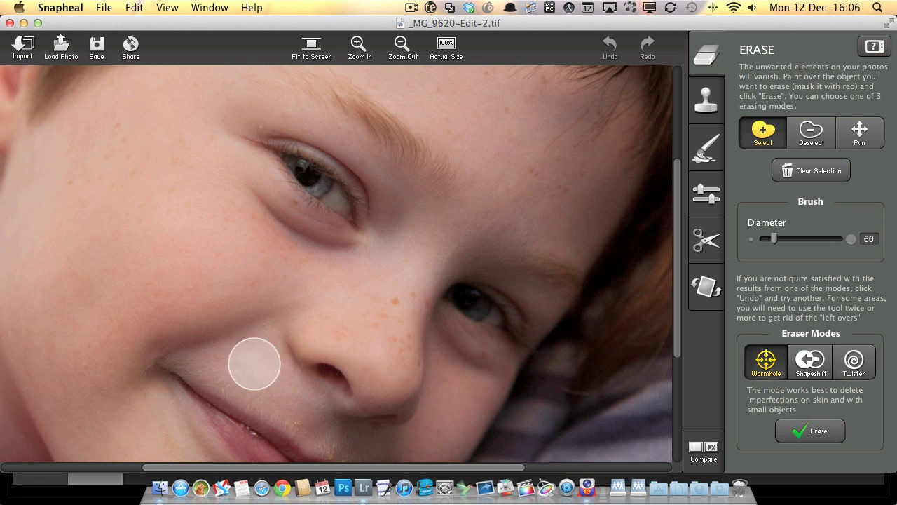
left_click_drag(209, 372, 257, 240)
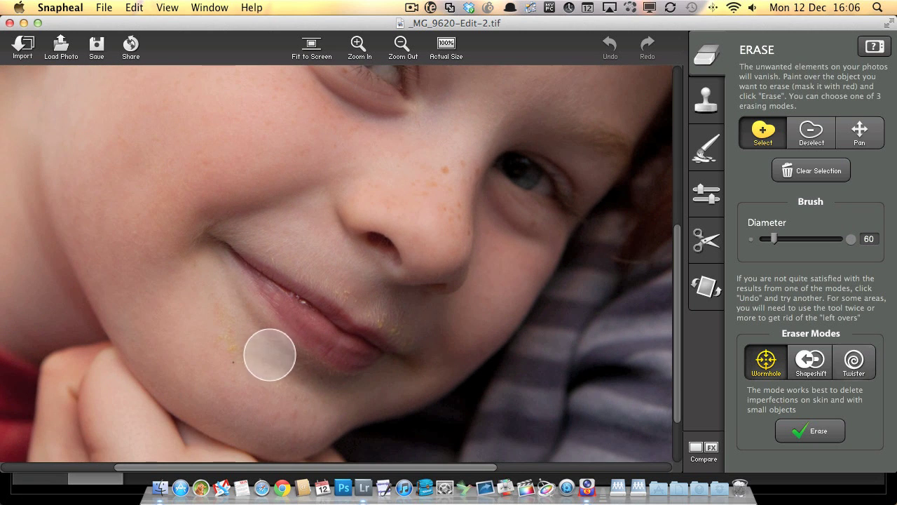
key("super+minus")
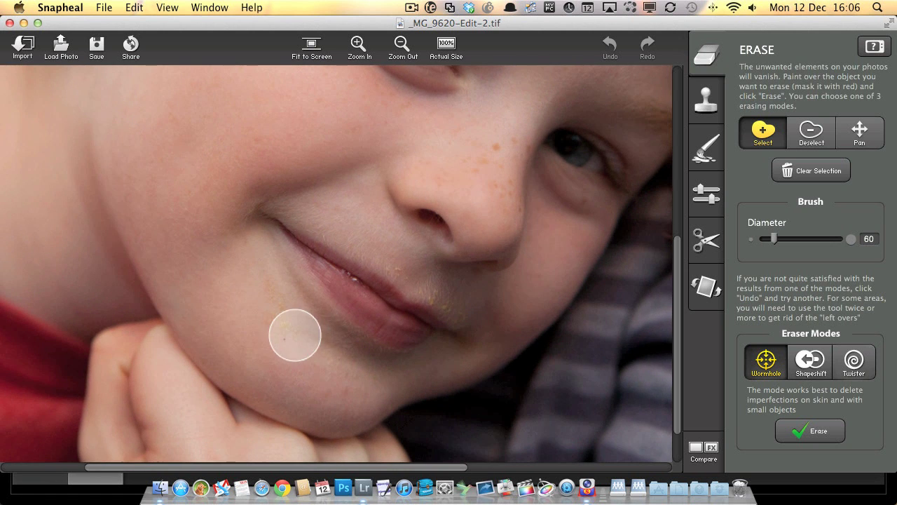
key("super+plus")
key("super+plus")
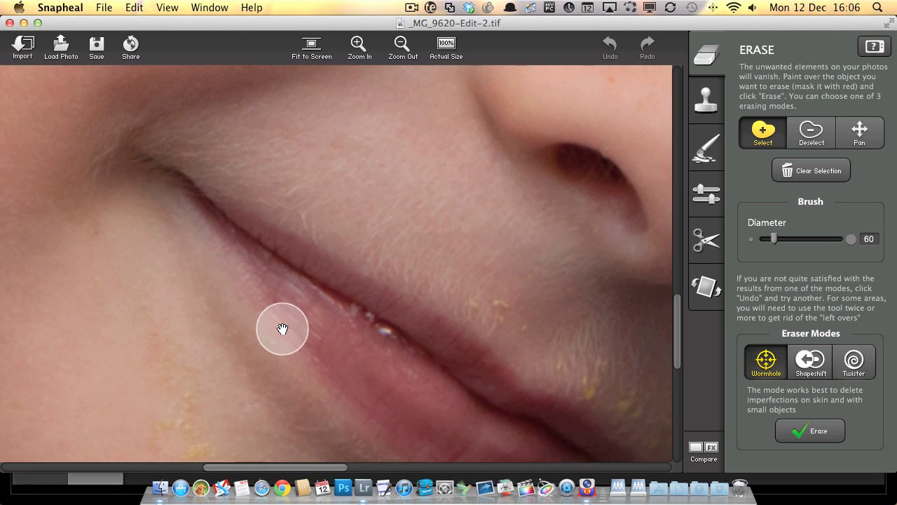
key("super+plus")
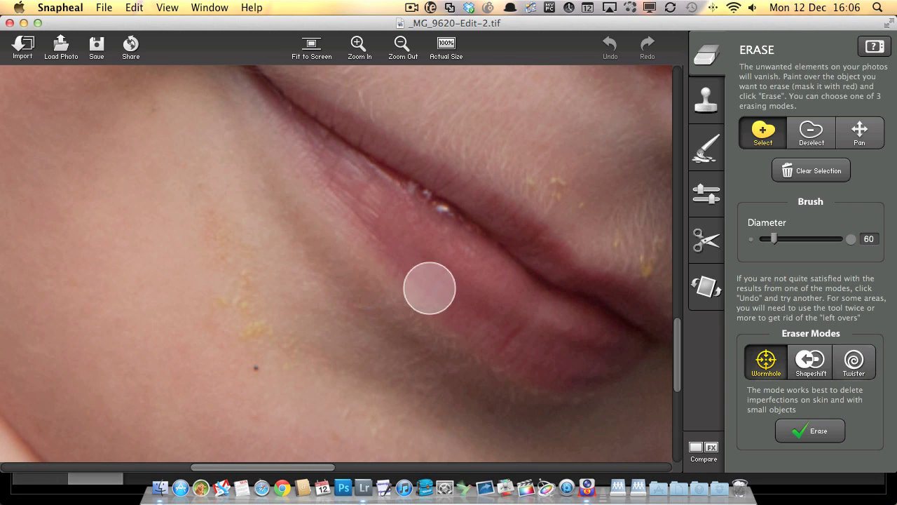
key("bracketleft")
key("bracketleft")
key("bracketleft")
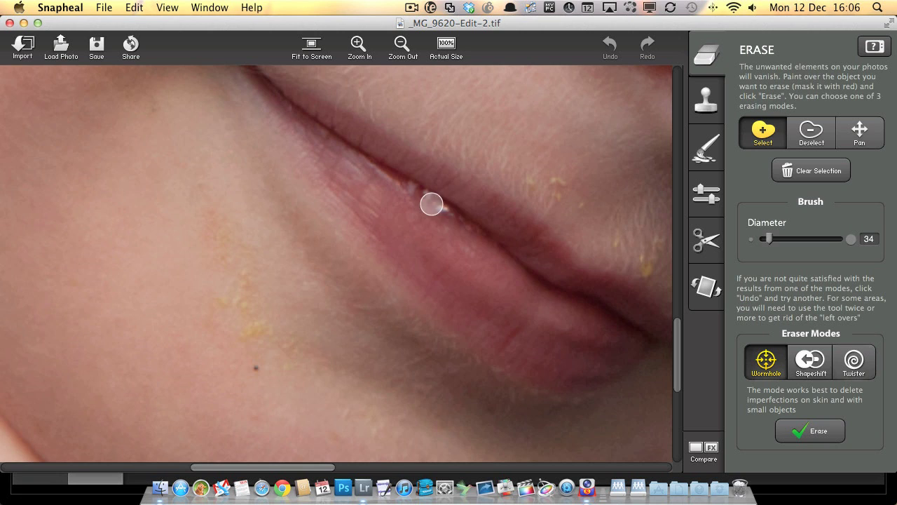
- Mask two spots on the boy's lip and the blemish on his chin
left_click(444, 211)
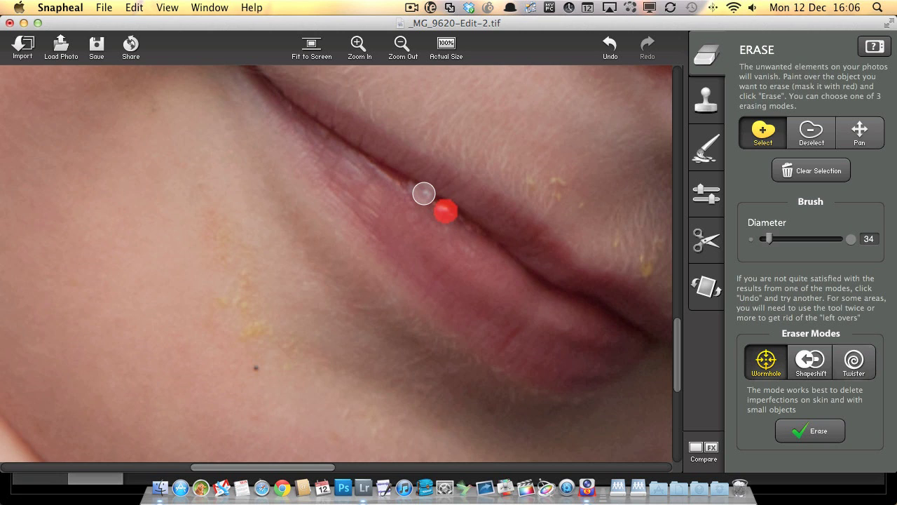
left_click(420, 190)
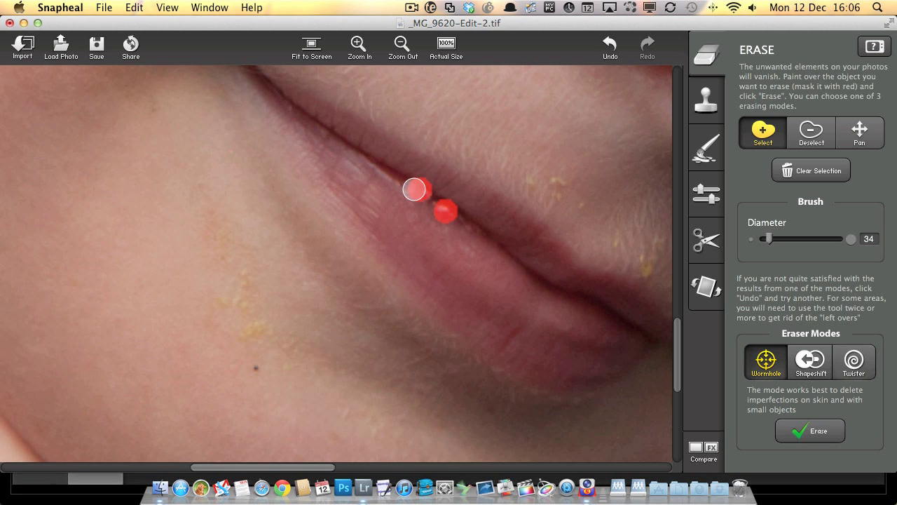
mouse_move(251, 330)
left_mouse_down()
mouse_move(263, 329)
mouse_move(242, 293)
mouse_move(243, 270)
left_mouse_up()
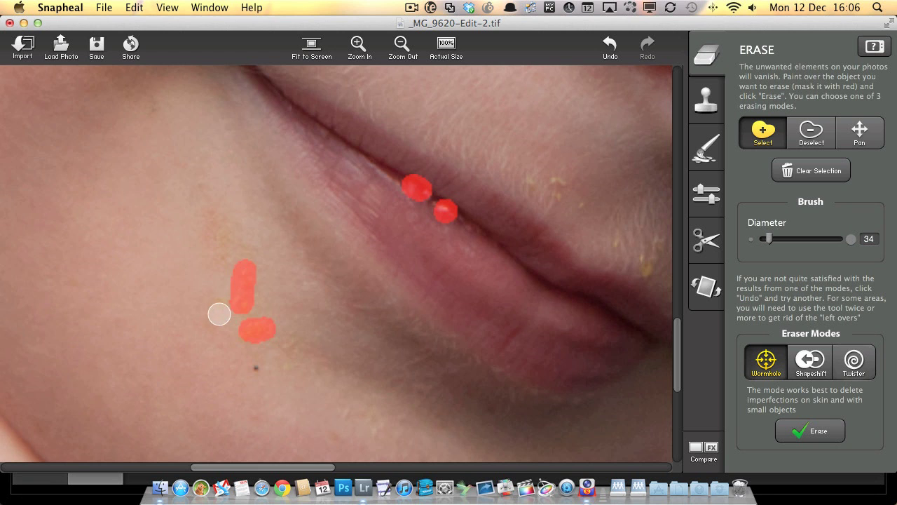
scroll(625, 254, "right", 5)
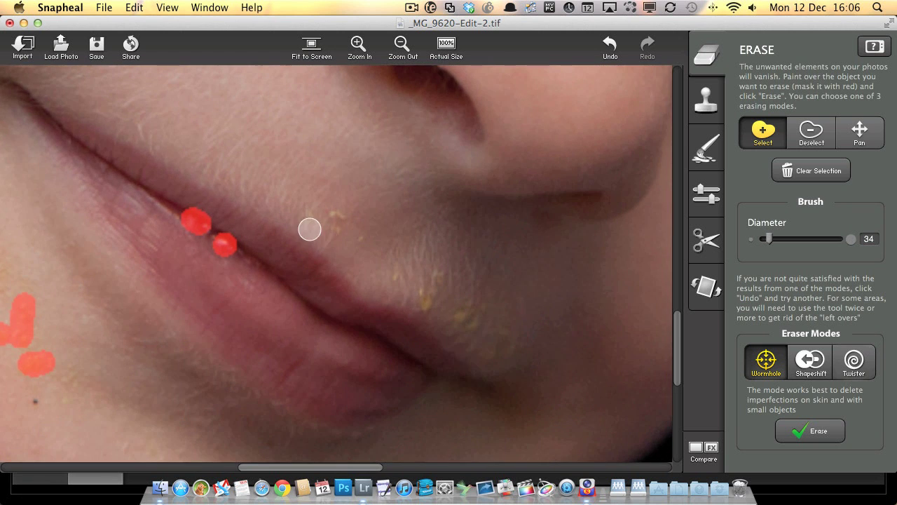
- Shrink the brush and mask the tiny spots above the lip and around the mouth corners
key("bracketleft")
key("bracketleft")
key("bracketleft")
left_click(310, 218)
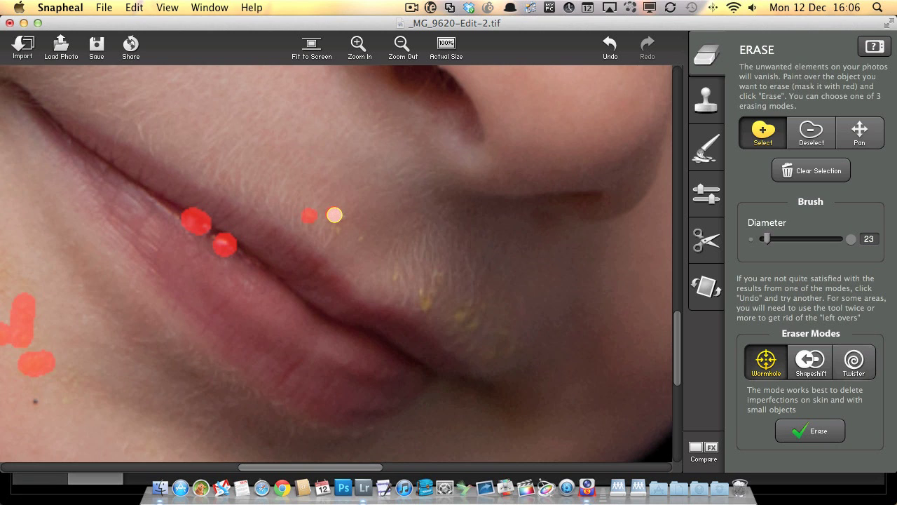
left_click(337, 214)
left_click(337, 228)
left_click(364, 239)
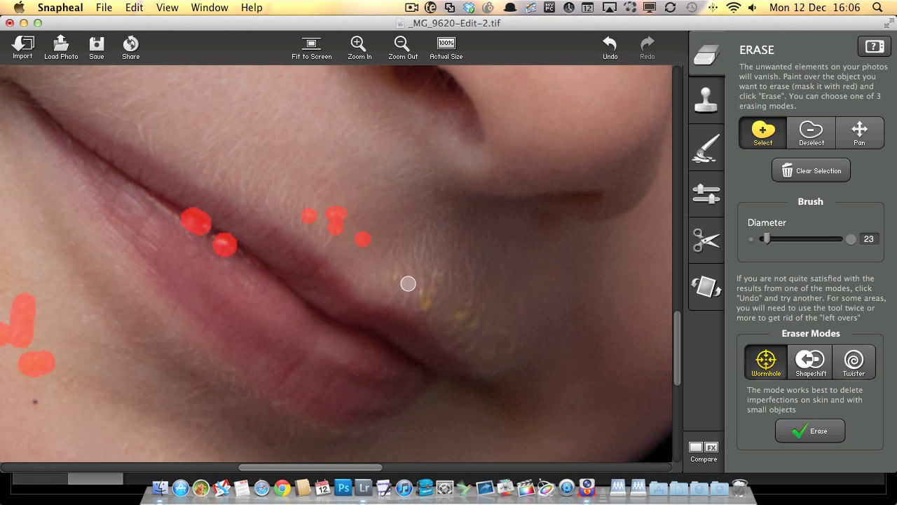
left_click(395, 274)
mouse_move(423, 295)
left_mouse_down()
mouse_move(428, 309)
mouse_move(470, 315)
mouse_move(470, 325)
left_mouse_up()
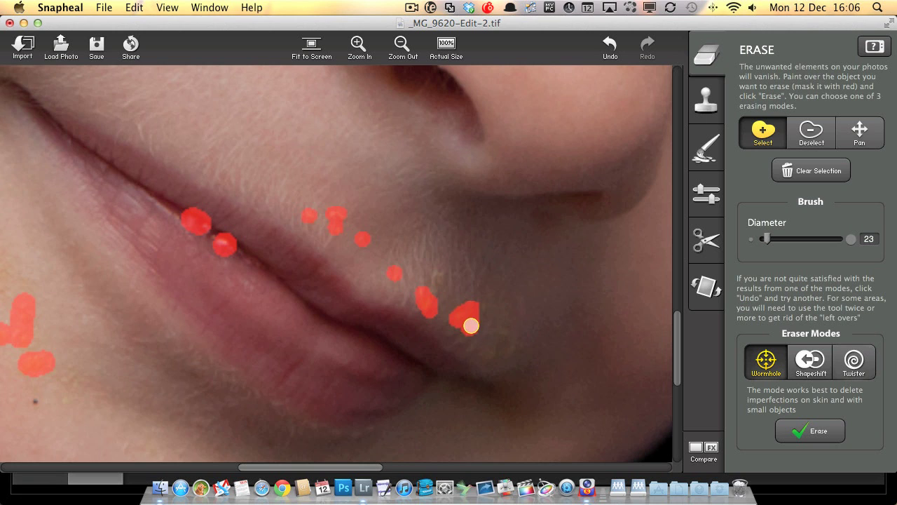
left_click(438, 279)
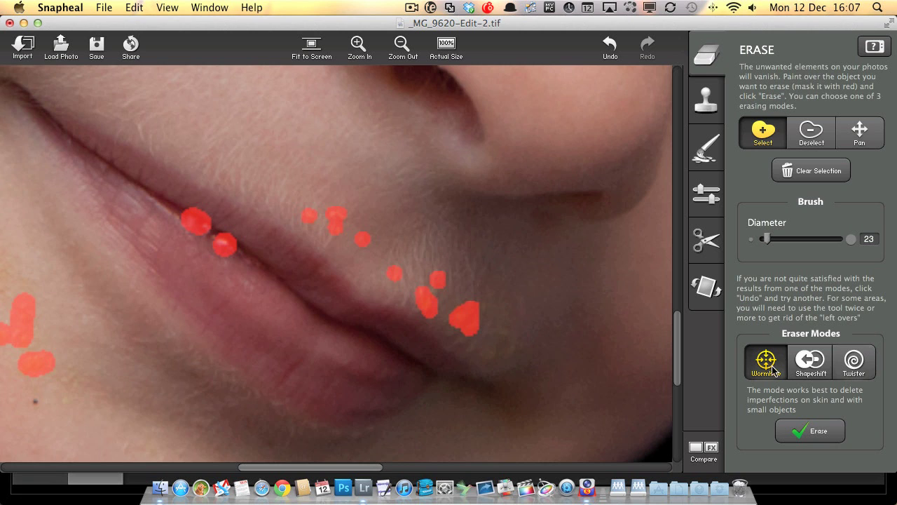
scroll(246, 287, "down", 8)
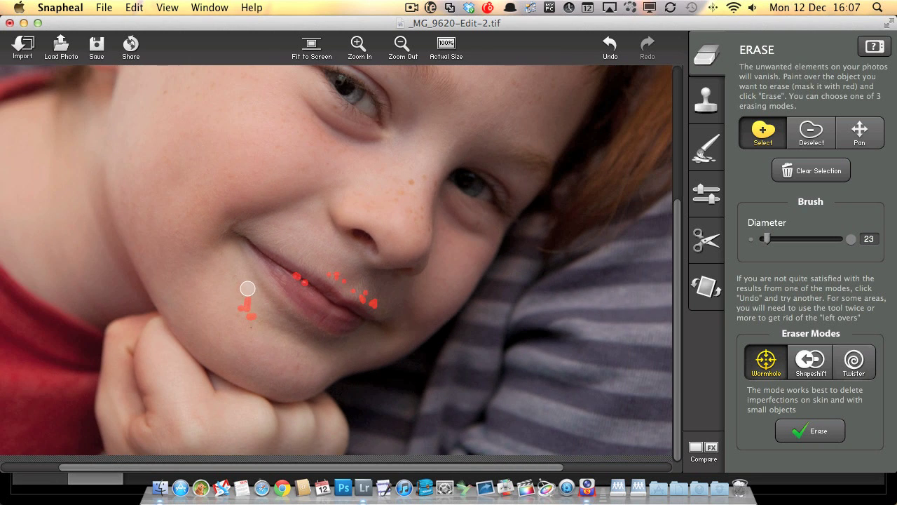
left_click_drag(269, 248, 277, 284)
- Erase the masked mouth blemishes and check the result in the before-and-after comparison
left_click(822, 432)
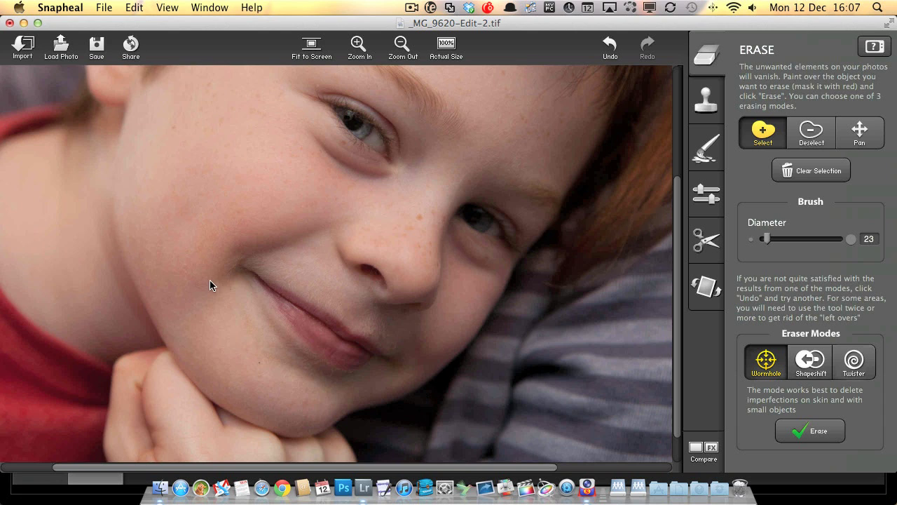
left_click(708, 448)
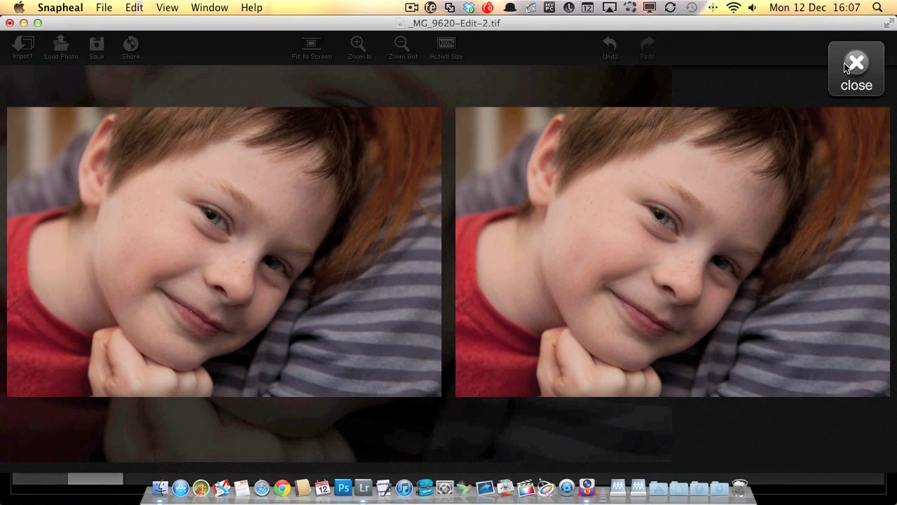
left_click(845, 65)
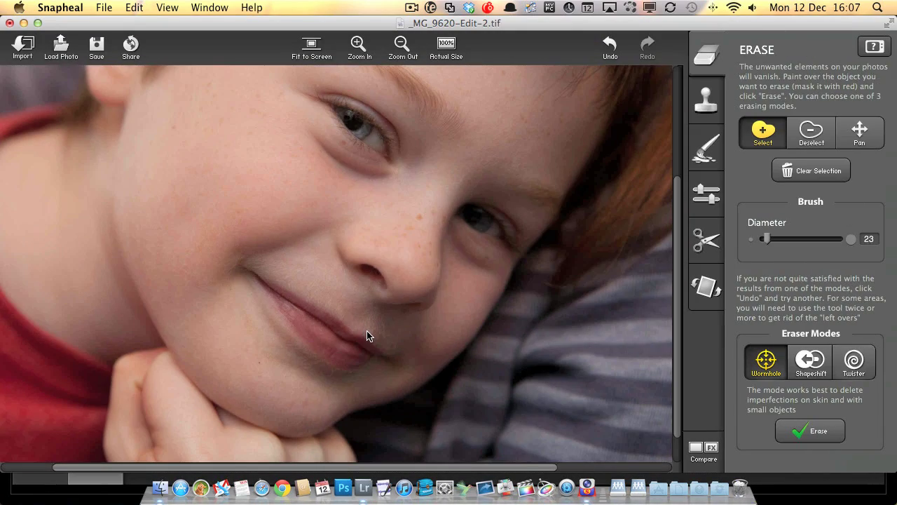
scroll(367, 330, "up", 5)
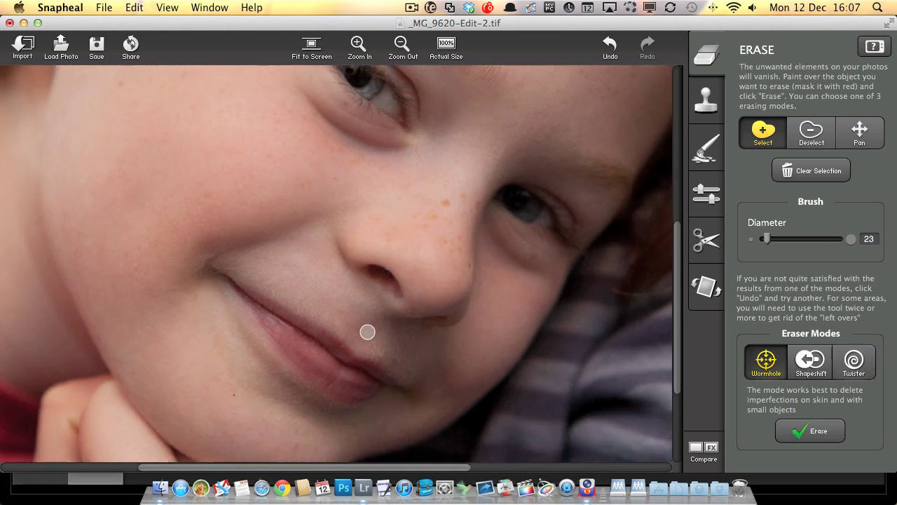
scroll(367, 330, "down", 5)
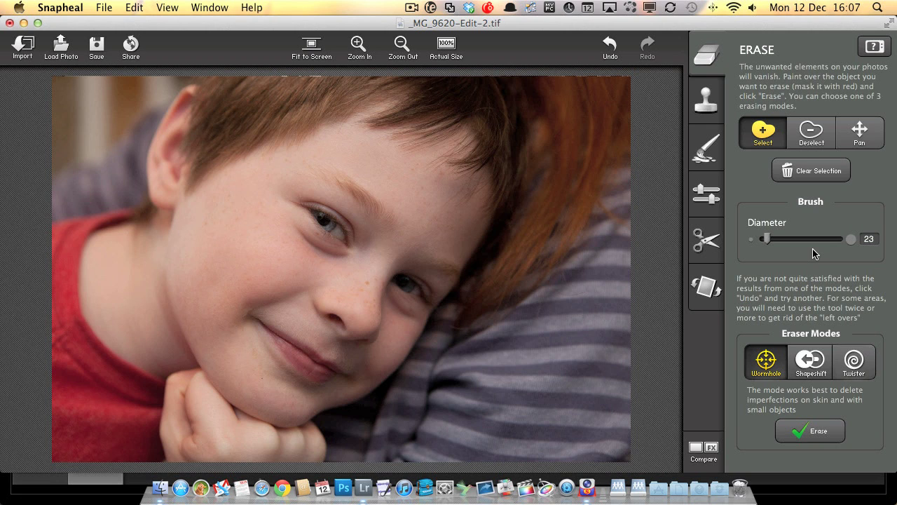
- Brighten the portrait in the Adjust panel, raising exposure to +13, contrast to +2 and shadows to 22
left_click(711, 192)
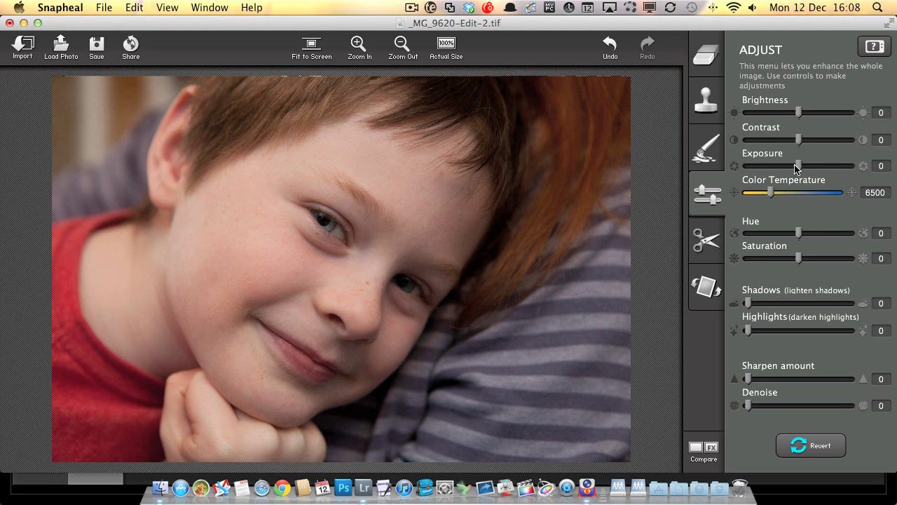
left_click_drag(799, 166, 815, 173)
mouse_move(798, 140)
left_mouse_down()
mouse_move(803, 113)
mouse_move(803, 140)
left_mouse_up()
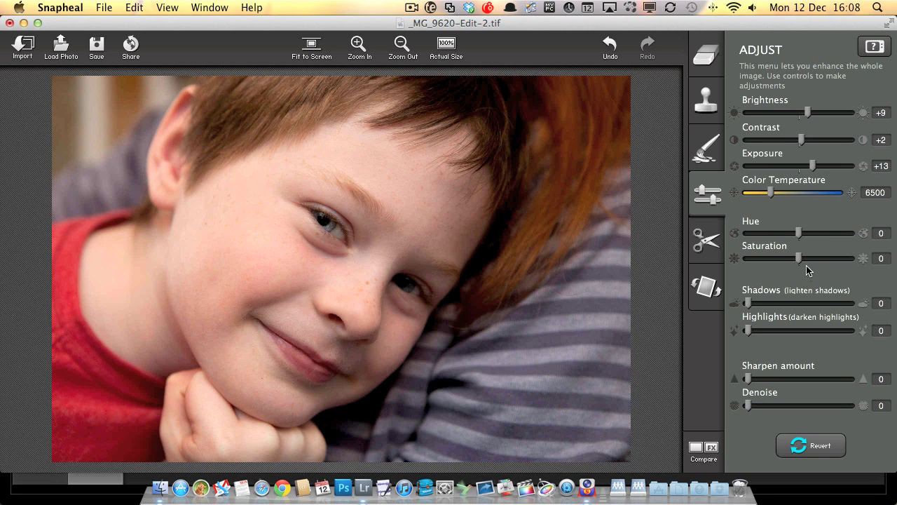
left_click_drag(747, 297, 770, 340)
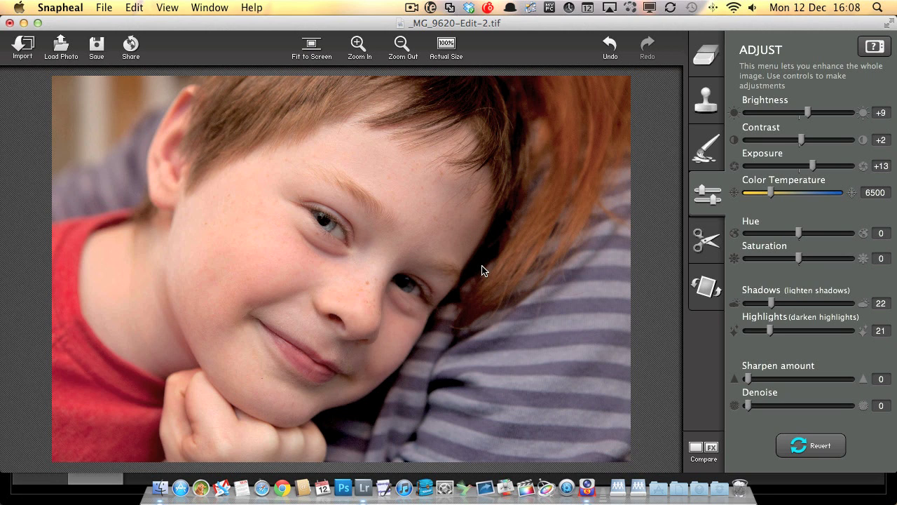
- Undo the last adjustment, then try a 1x1 square crop with a 3° tilt and rotate it back
left_click(608, 48)
left_click(703, 254)
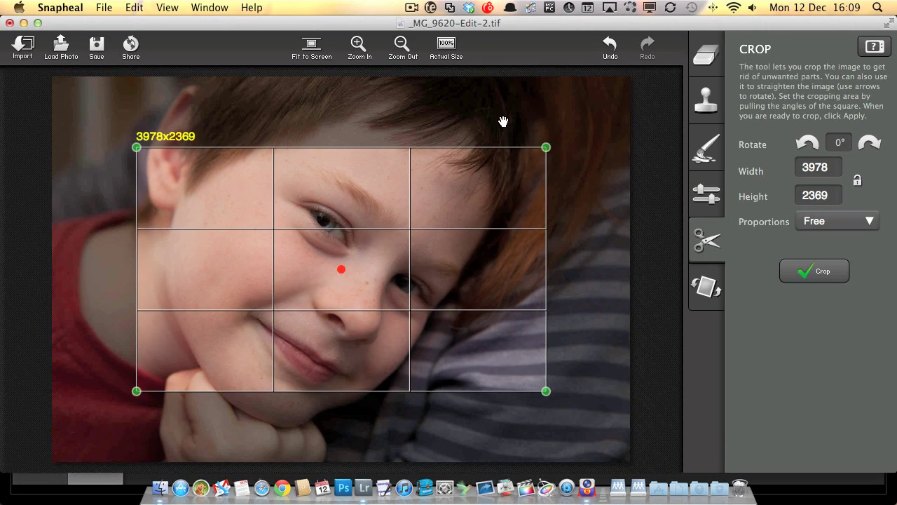
left_click_drag(546, 148, 557, 102)
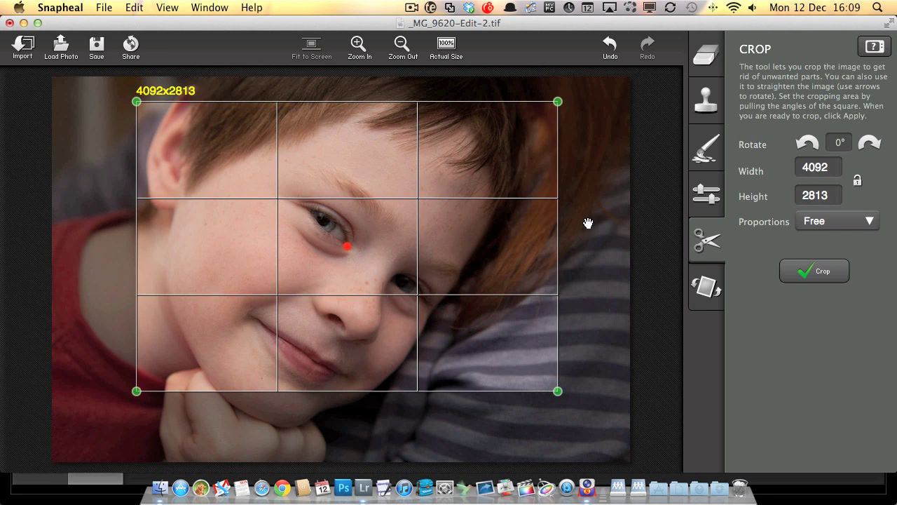
left_click(844, 226)
left_click(835, 181)
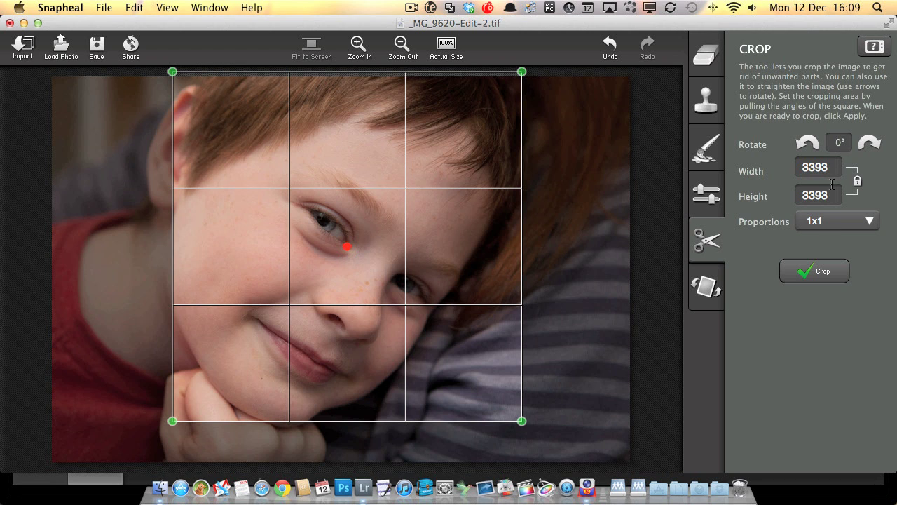
left_click(872, 145)
left_click(871, 144)
left_click(871, 145)
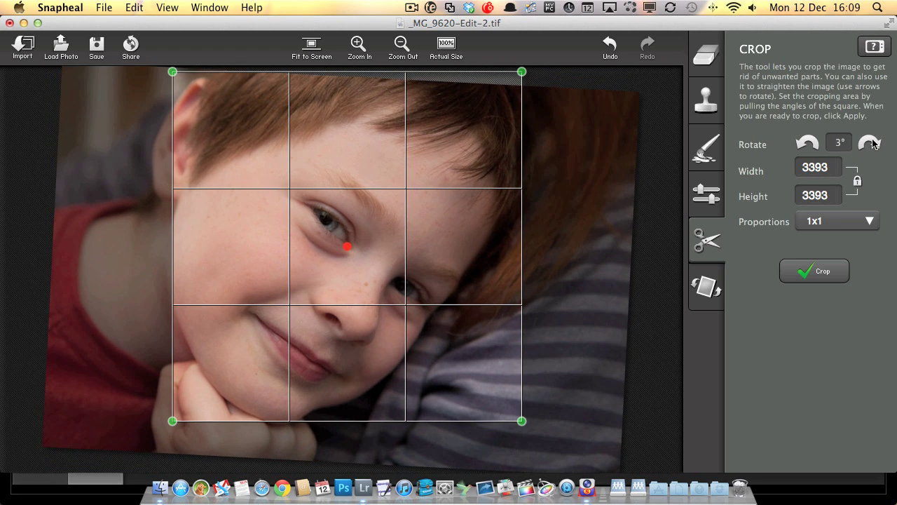
left_click_drag(806, 143, 807, 143)
left_click_drag(871, 143, 872, 143)
- Rotate the photo 90° left and back right with Rotate/Flip
left_click(707, 286)
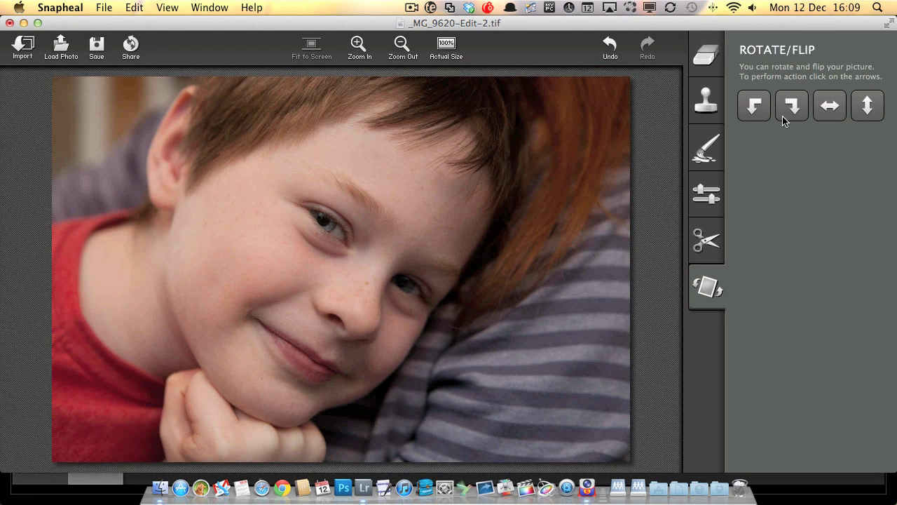
left_click(757, 104)
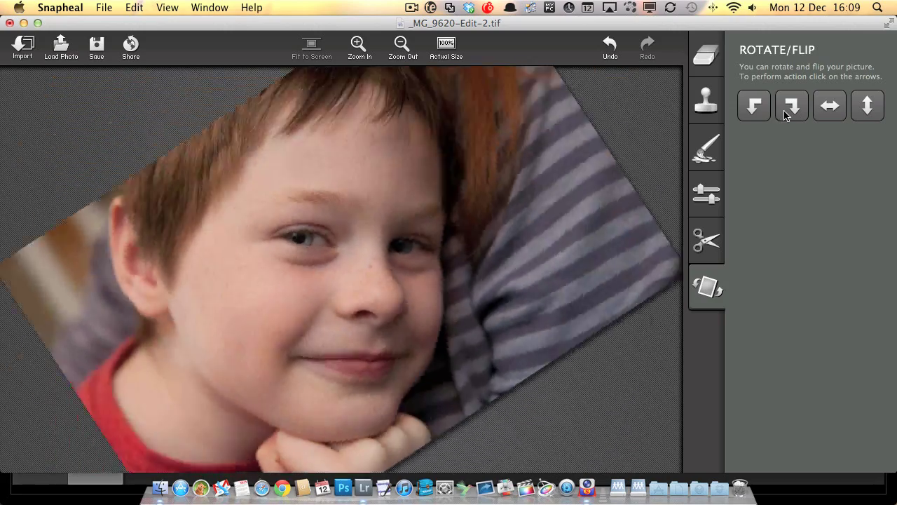
left_click(791, 109)
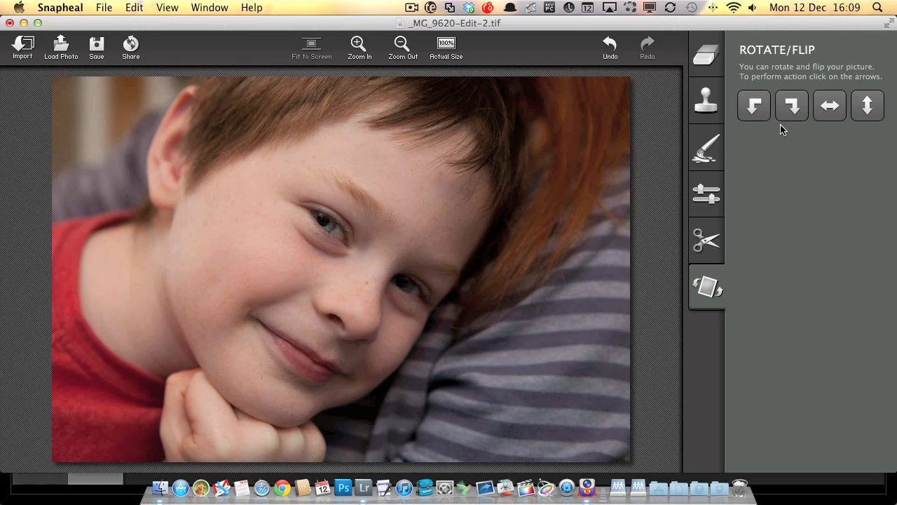